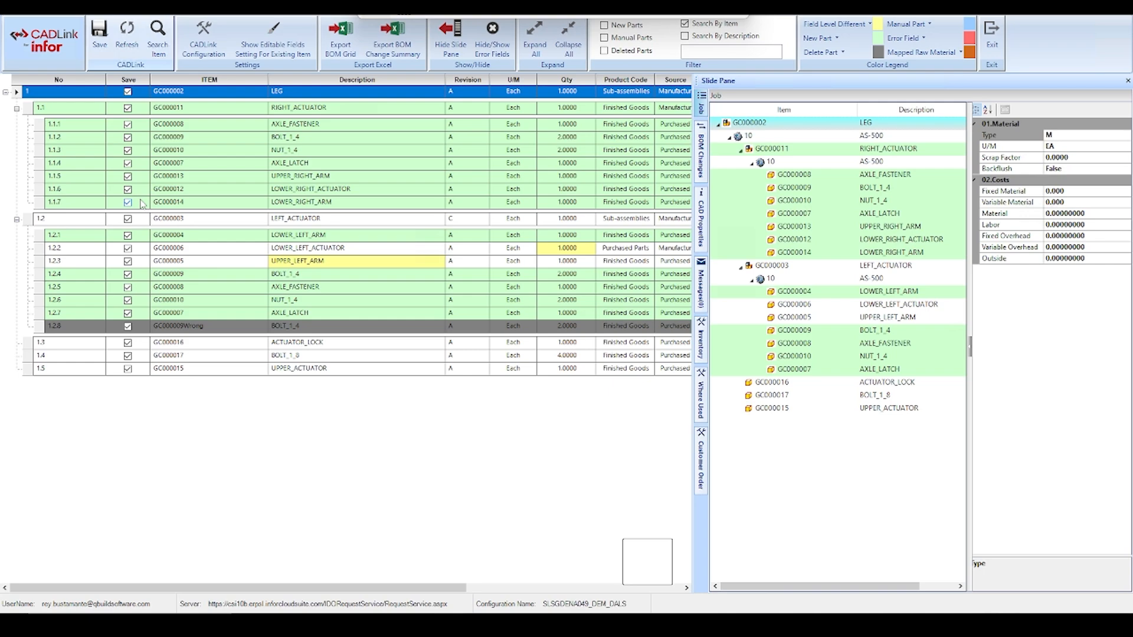
Set the product code of BOLT_1_4 (row 1.1.2) under RIGHT_ACTUATOR to CE-FG Finished Goods
{"action": "left_click", "coordinate": [70, 139]}
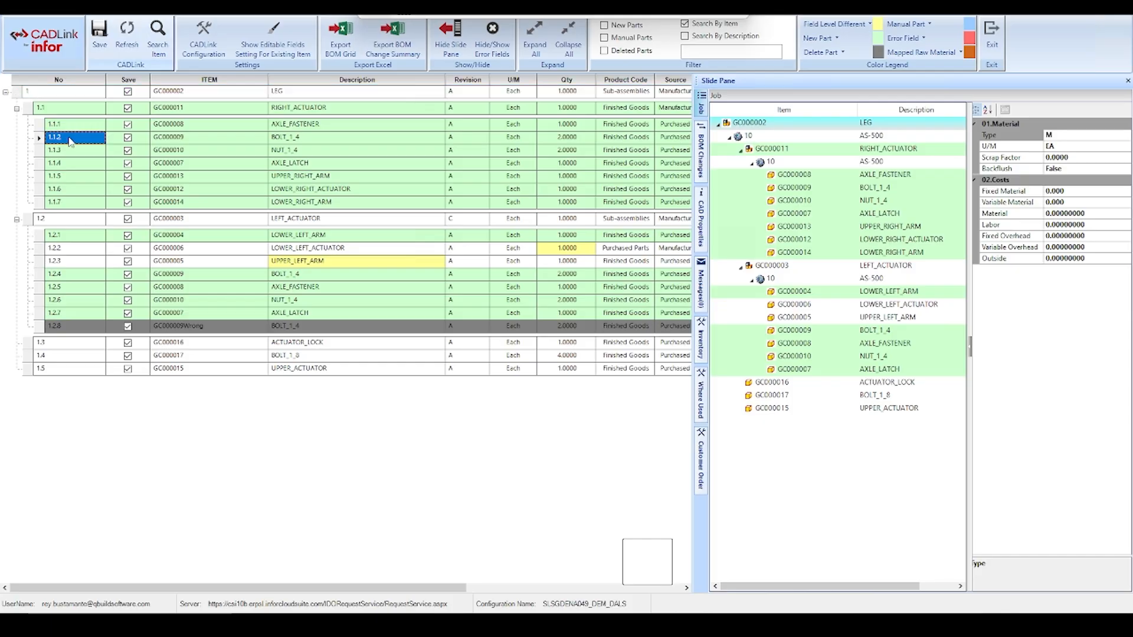
{"action": "left_click", "coordinate": [69, 151]}
{"action": "left_click_drag", "start_coordinate": [219, 590], "coordinate": [435, 590]}
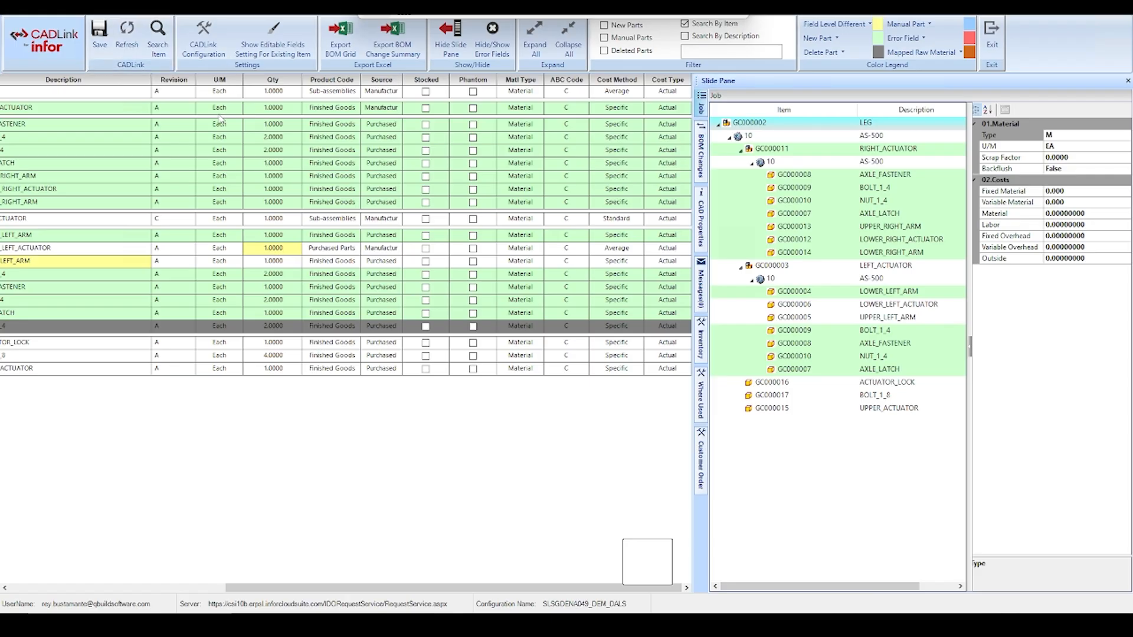
{"action": "left_click", "coordinate": [678, 108]}
{"action": "left_click", "coordinate": [352, 140]}
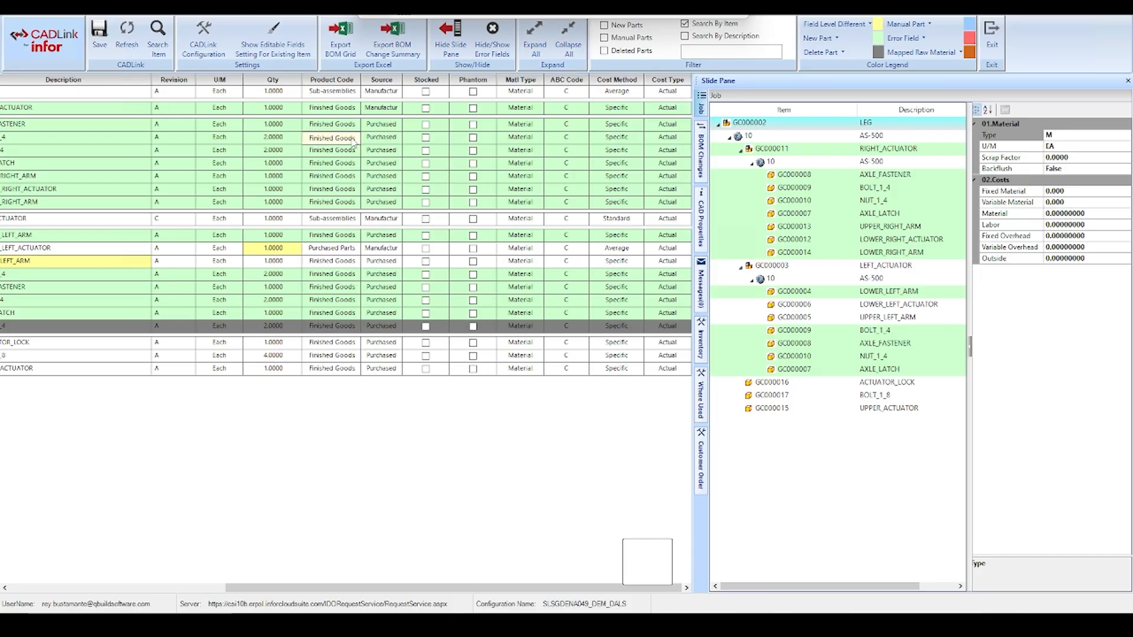
{"action": "left_click", "coordinate": [355, 137]}
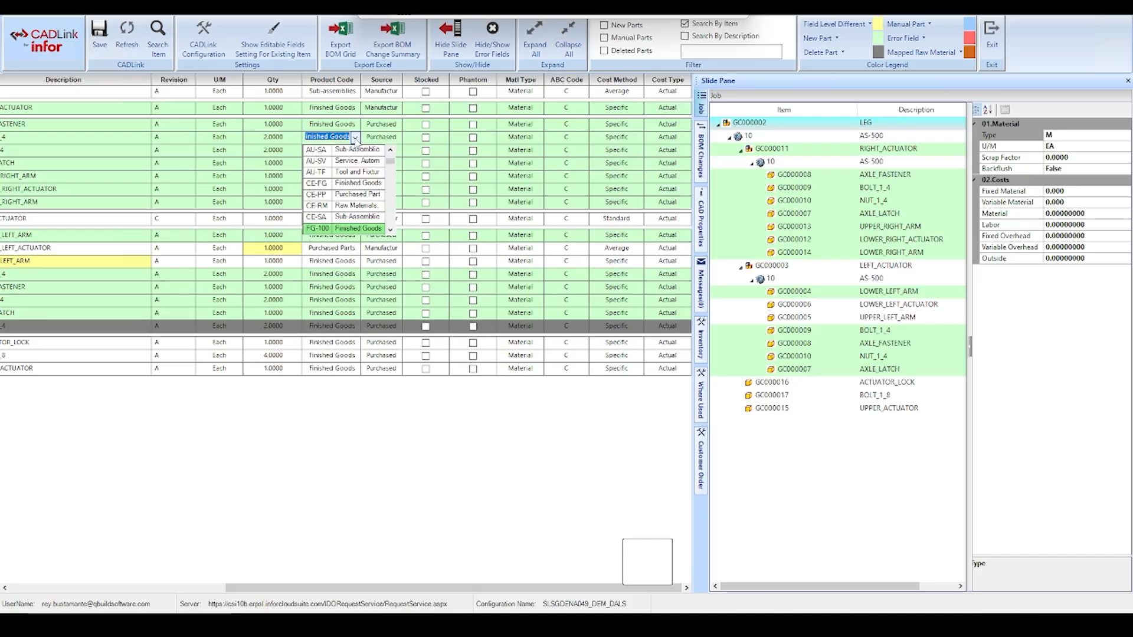
{"action": "left_click", "coordinate": [350, 185]}
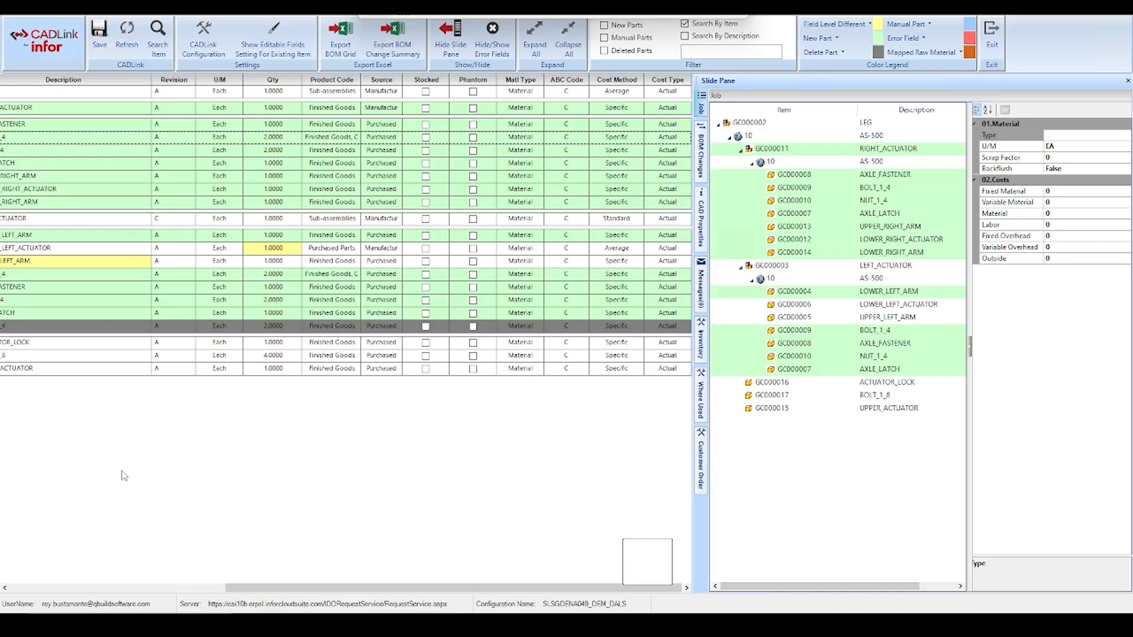
Apply the ERP description to UPPER_LEFT_ARM under LEFT_ACTUATOR and edit it to read "UPPER_LEFT_ARM demo"
{"action": "left_click_drag", "start_coordinate": [287, 587], "coordinate": [17, 579]}
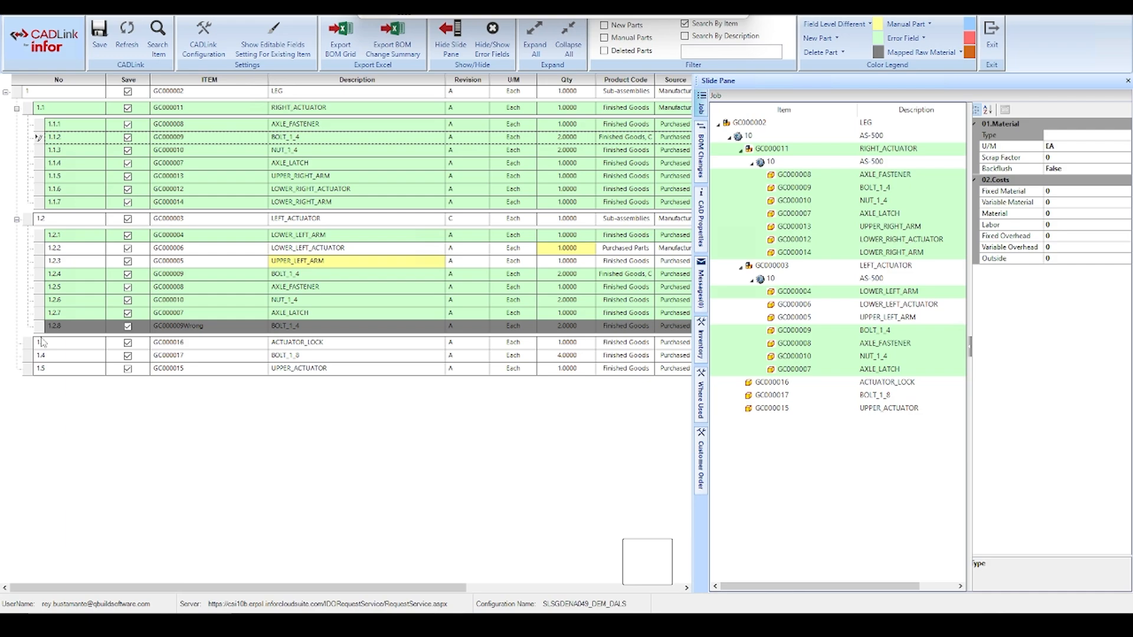
{"action": "left_click", "coordinate": [60, 223]}
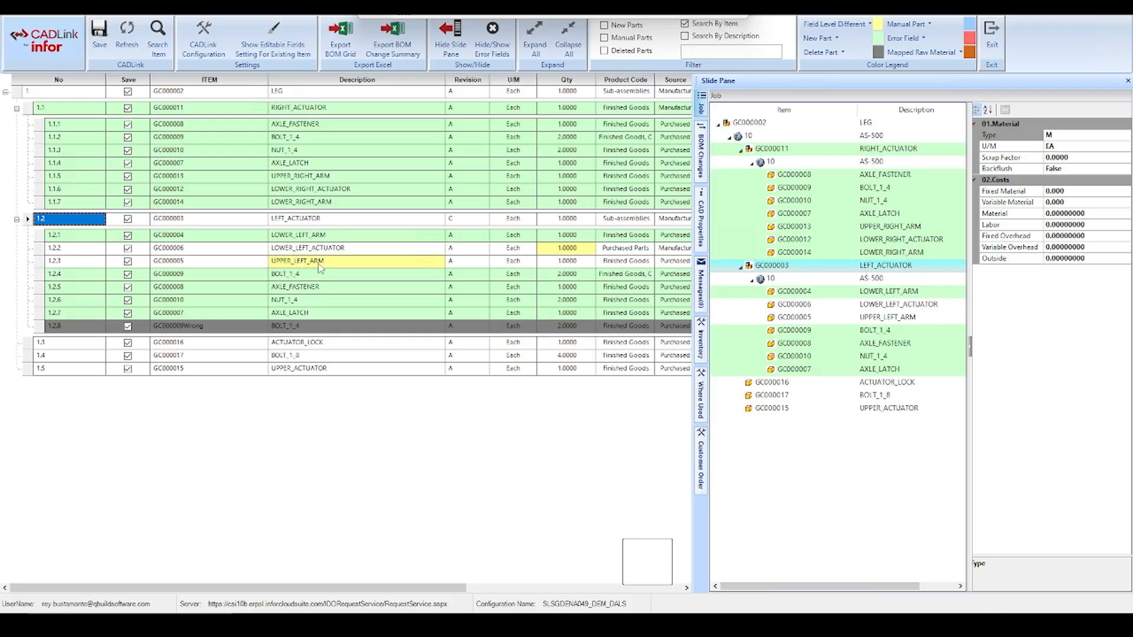
{"action": "mouse_move", "coordinate": [340, 270]}
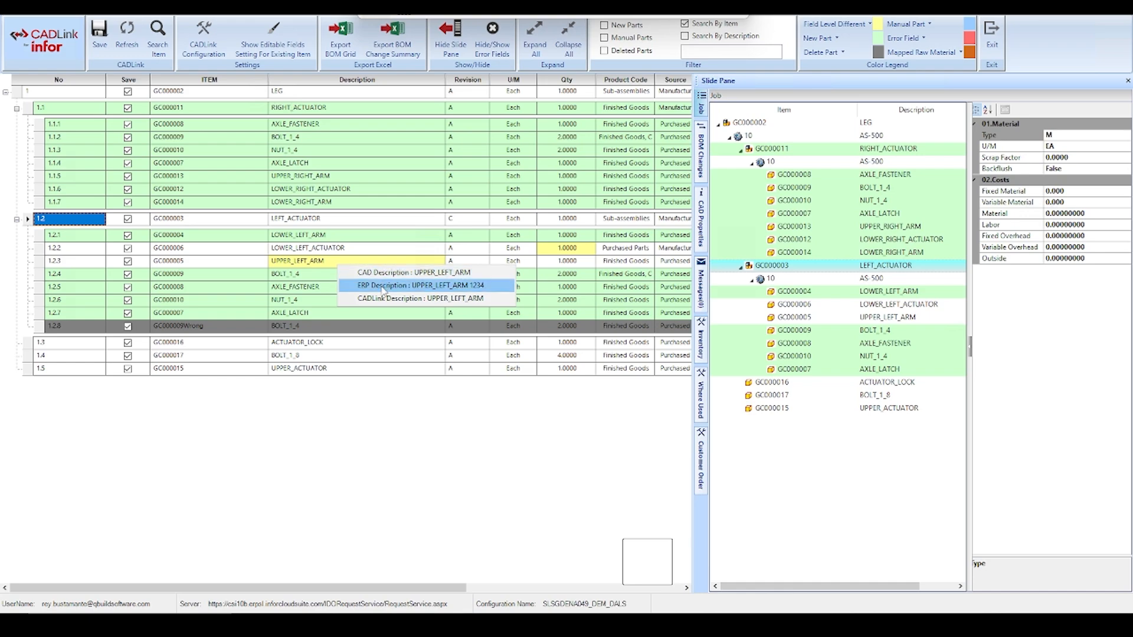
{"action": "left_click", "coordinate": [384, 286]}
{"action": "double_click", "coordinate": [350, 267]}
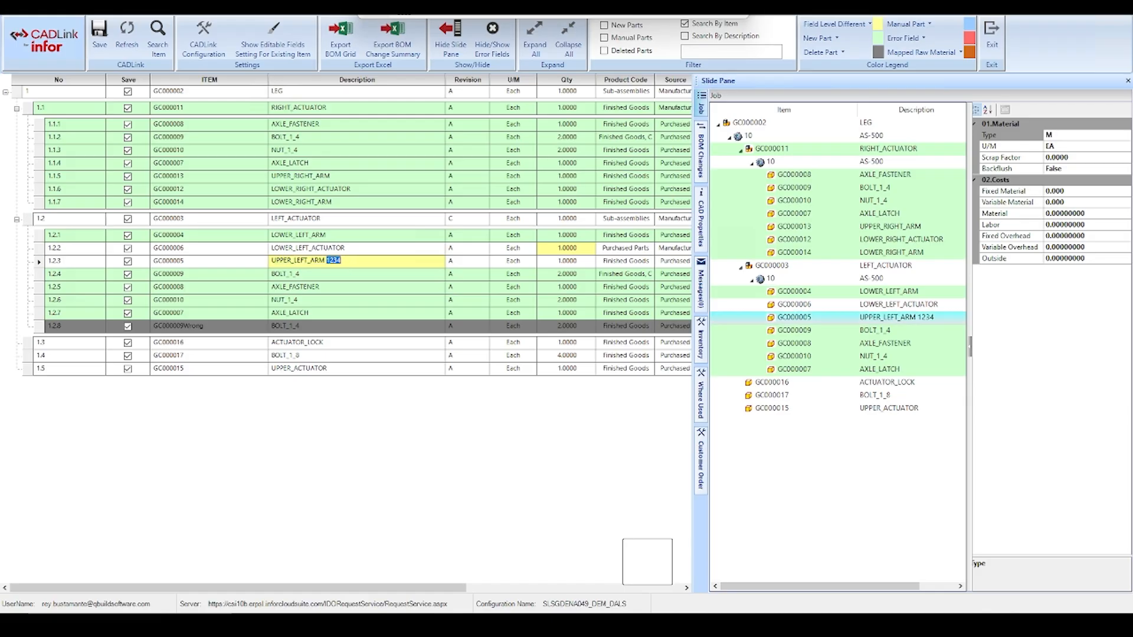
{"action": "type", "text": "demo"}
{"action": "left_click", "coordinate": [80, 263]}
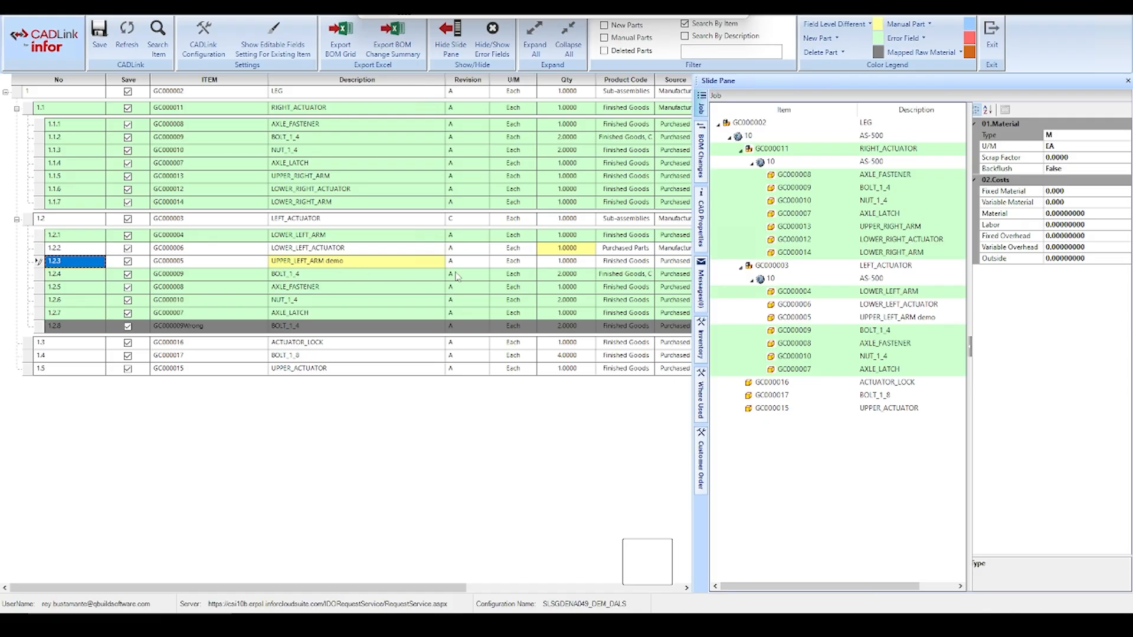
Compare the CAD, ERP and CADLink quantities of LOWER_LEFT_ACTUATOR and check the deleted part GC000009Wrong under LEFT_ACTUATOR
{"action": "right_click", "coordinate": [560, 252]}
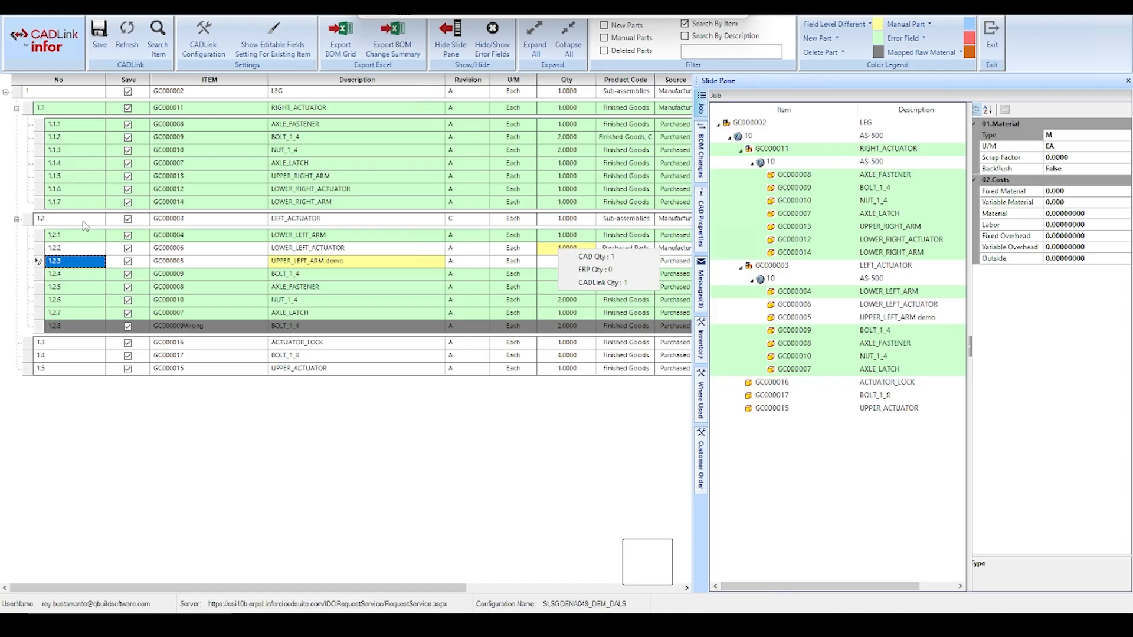
{"action": "left_click", "coordinate": [92, 329]}
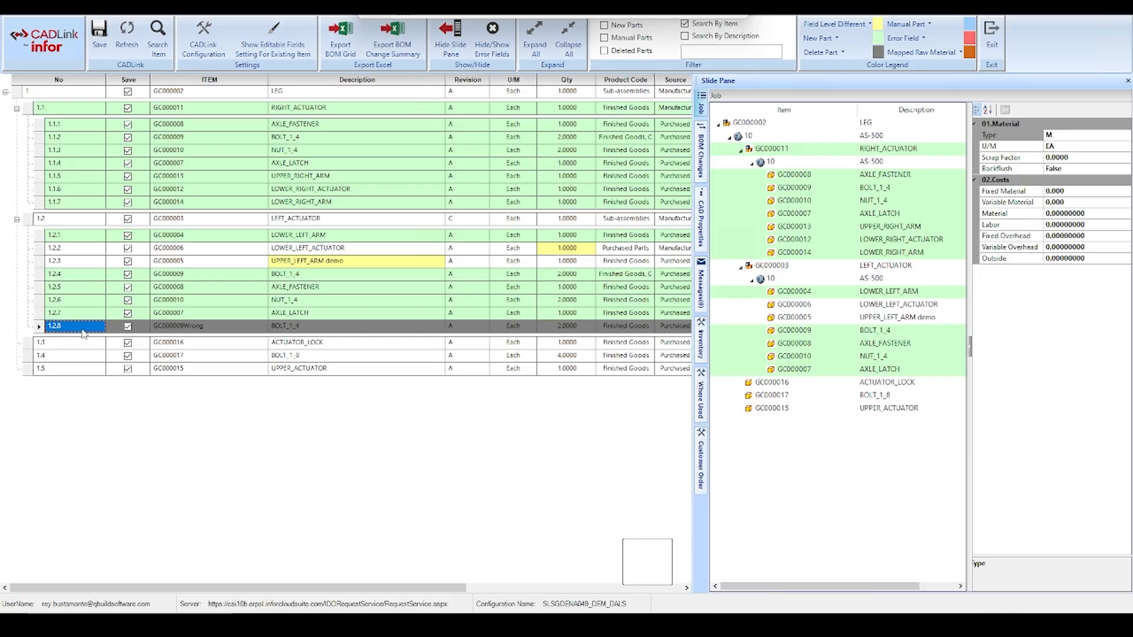
{"action": "left_click", "coordinate": [71, 221]}
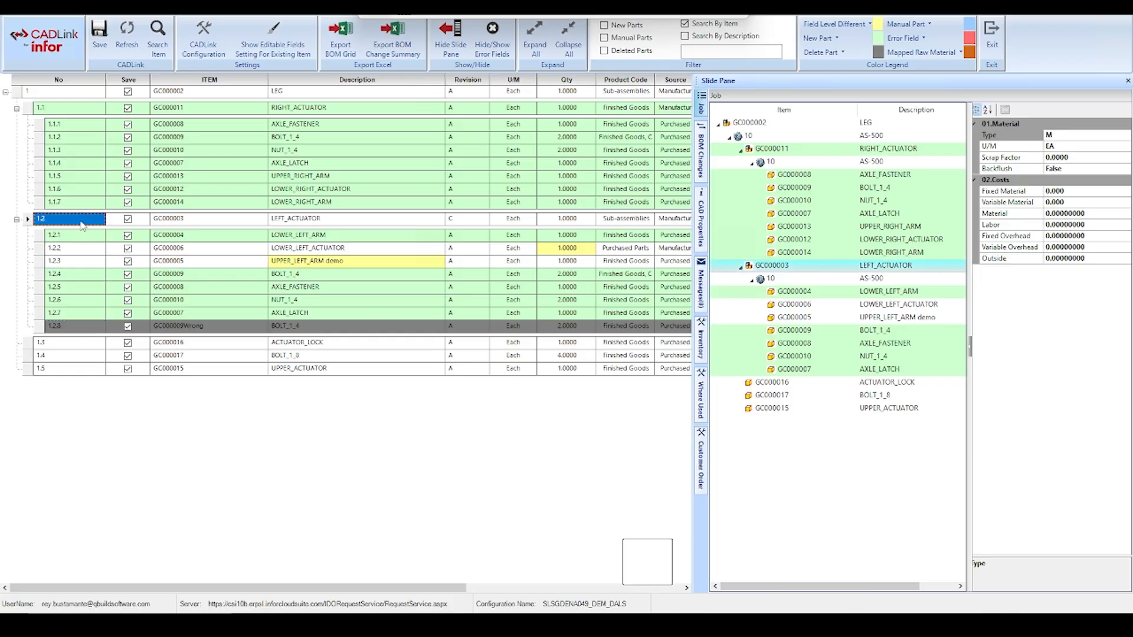
{"action": "left_click", "coordinate": [96, 326]}
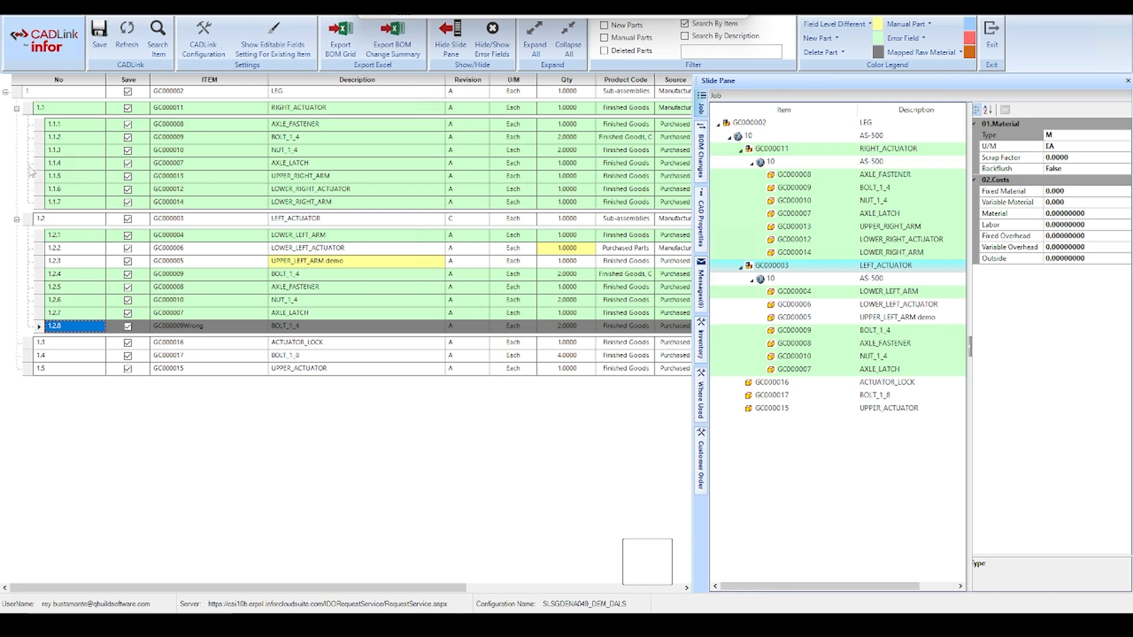
{"action": "right_click", "coordinate": [31, 222]}
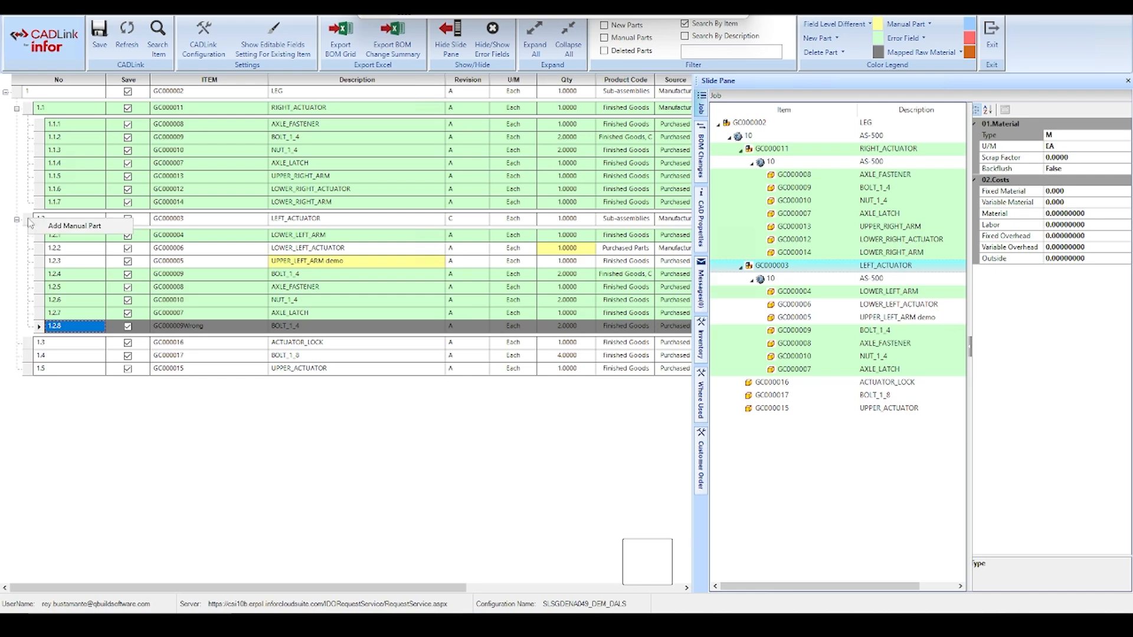
{"action": "left_click", "coordinate": [74, 227]}
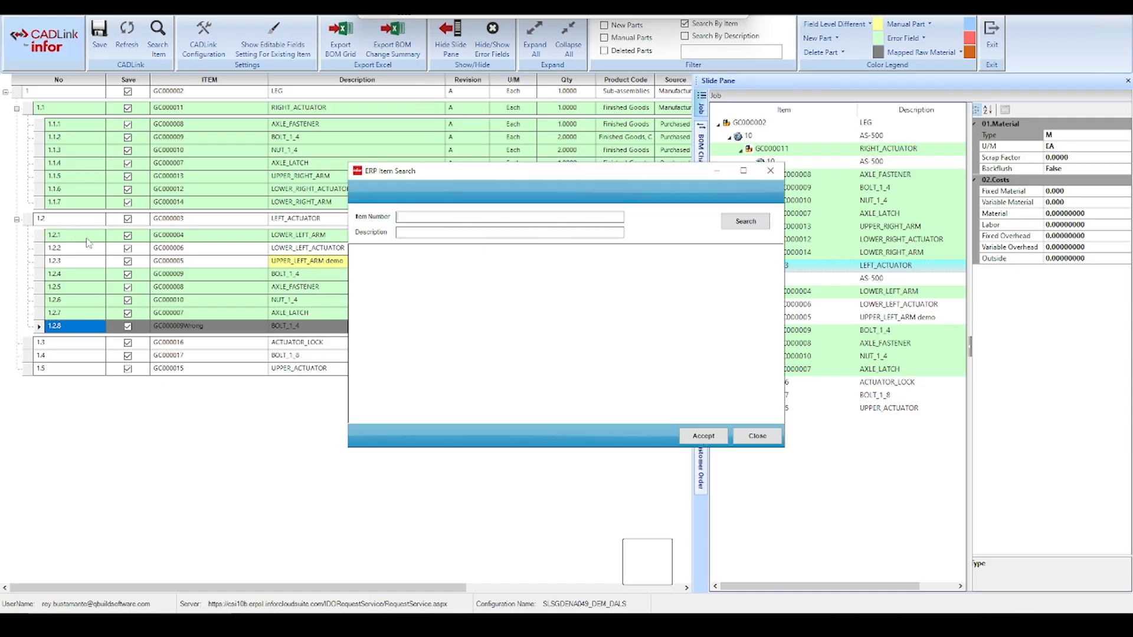
{"action": "type", "text": "bolt"}
{"action": "key", "text": "Return"}
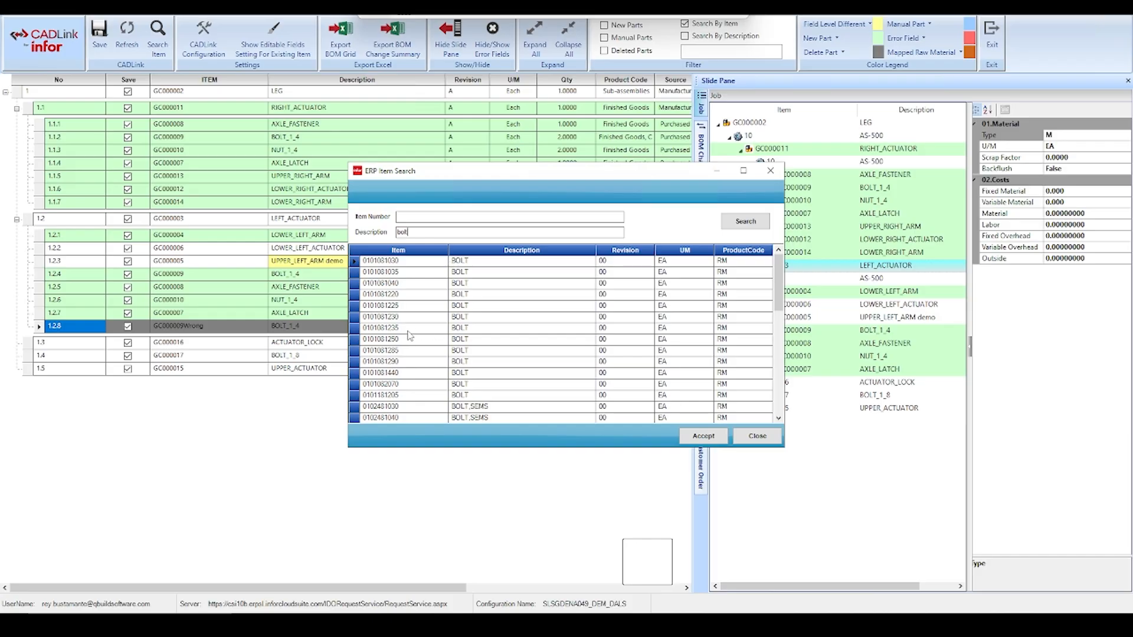
{"action": "left_click", "coordinate": [438, 329]}
{"action": "double_click", "coordinate": [544, 332]}
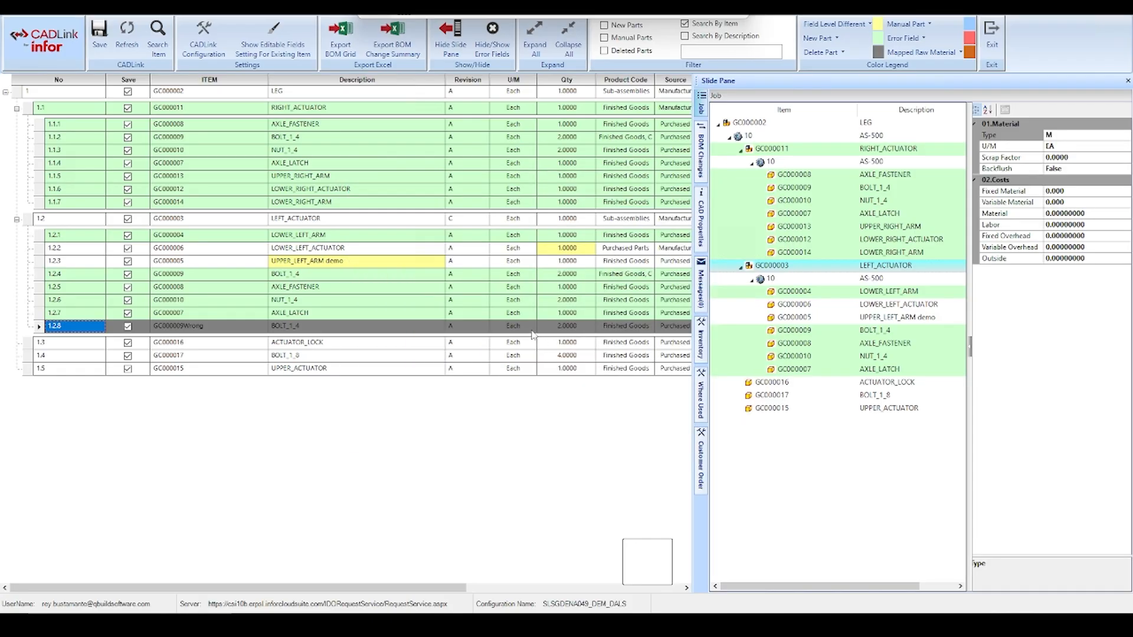
{"action": "left_click", "coordinate": [283, 341]}
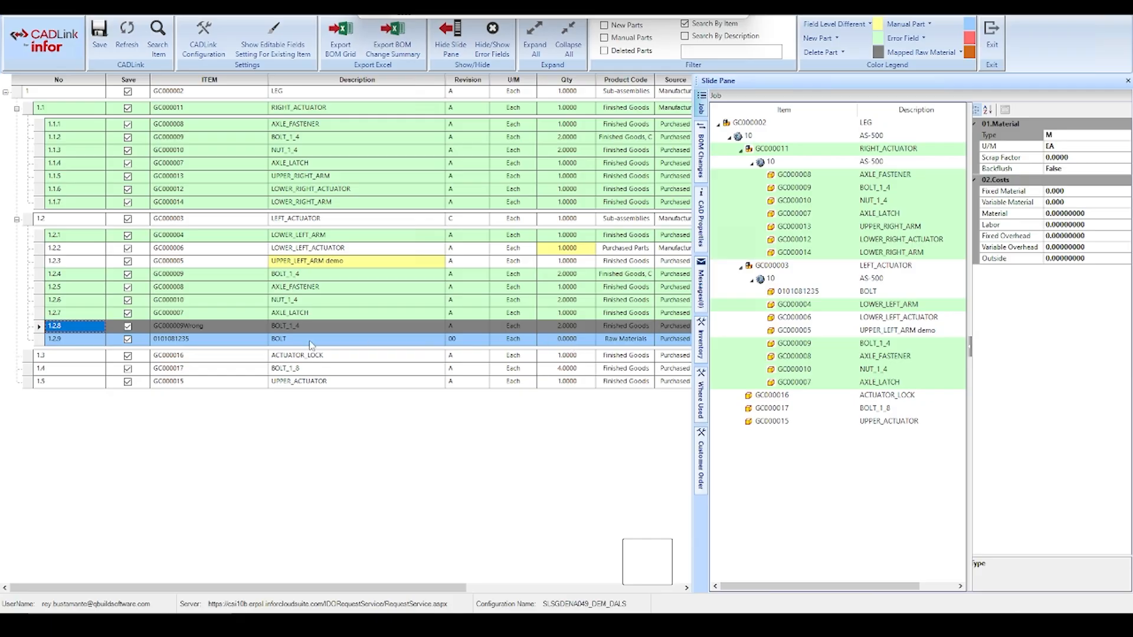
{"action": "left_click", "coordinate": [91, 345]}
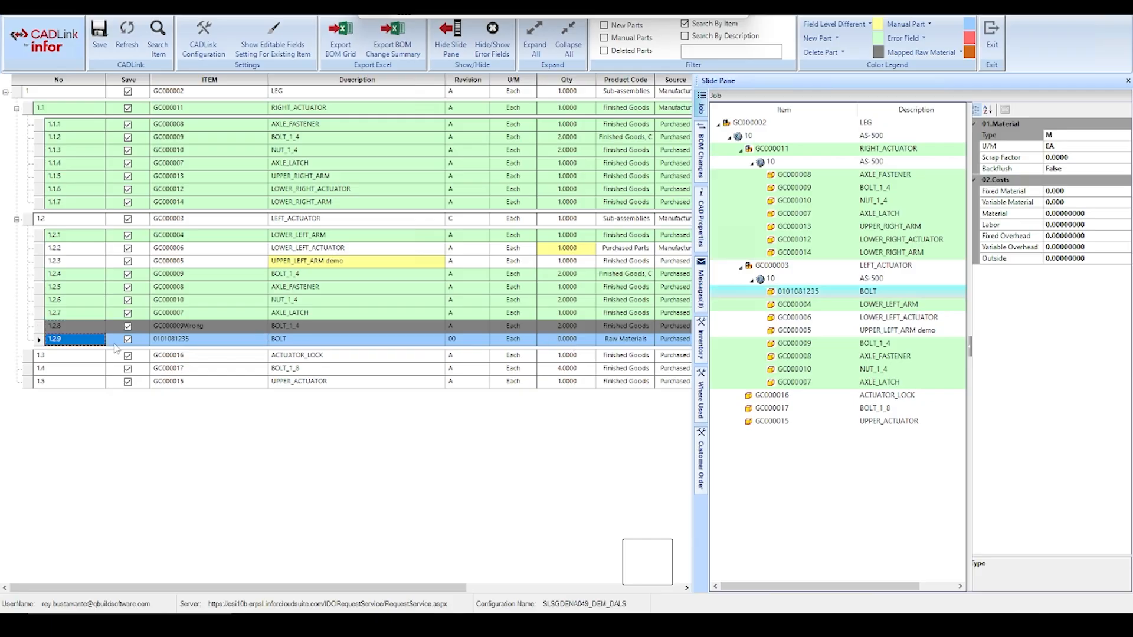
{"action": "left_click", "coordinate": [568, 341]}
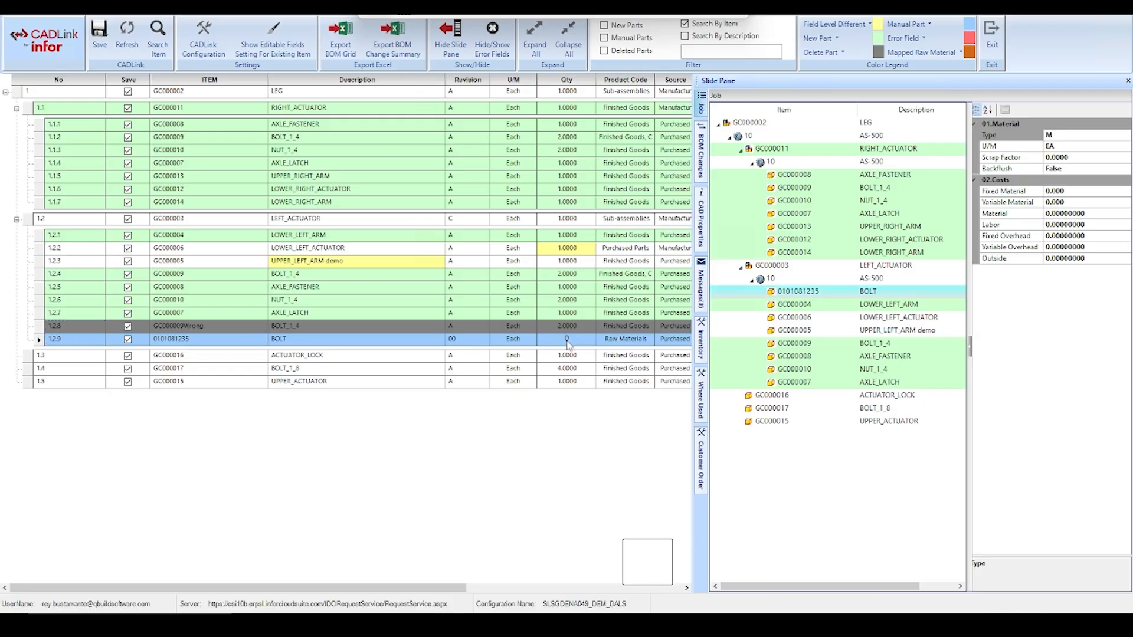
{"action": "type", "text": "10"}
Add raw material 2A554A3950 to AXLE_FASTENER under LEFT_ACTUATOR by searching the ERP items for description "sheet"
{"action": "left_click", "coordinate": [50, 288]}
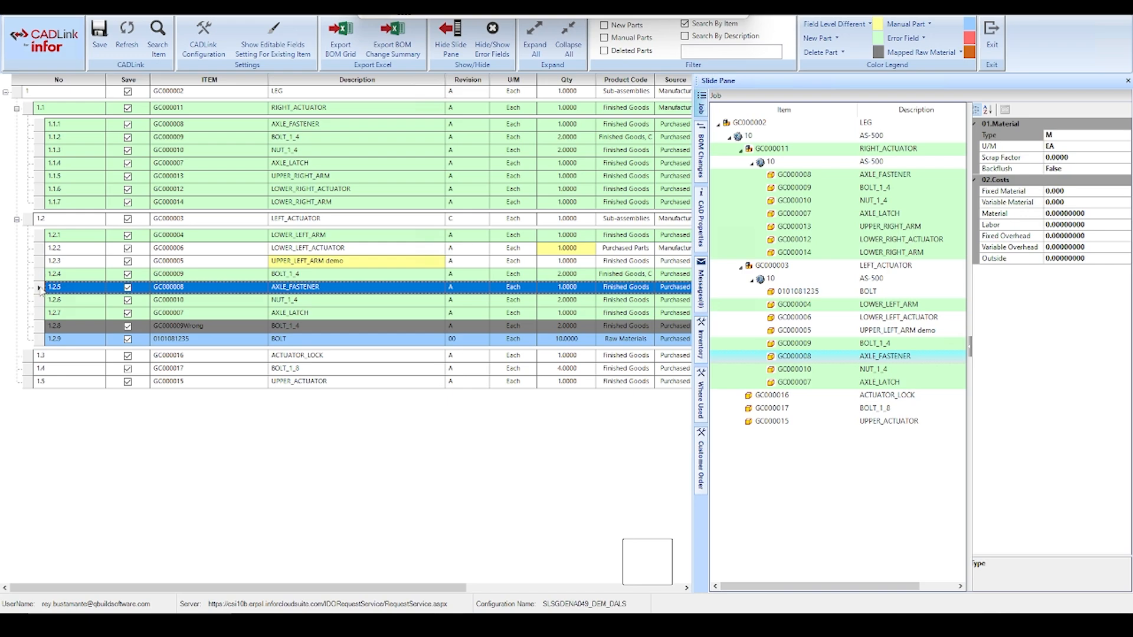
{"action": "right_click", "coordinate": [40, 290]}
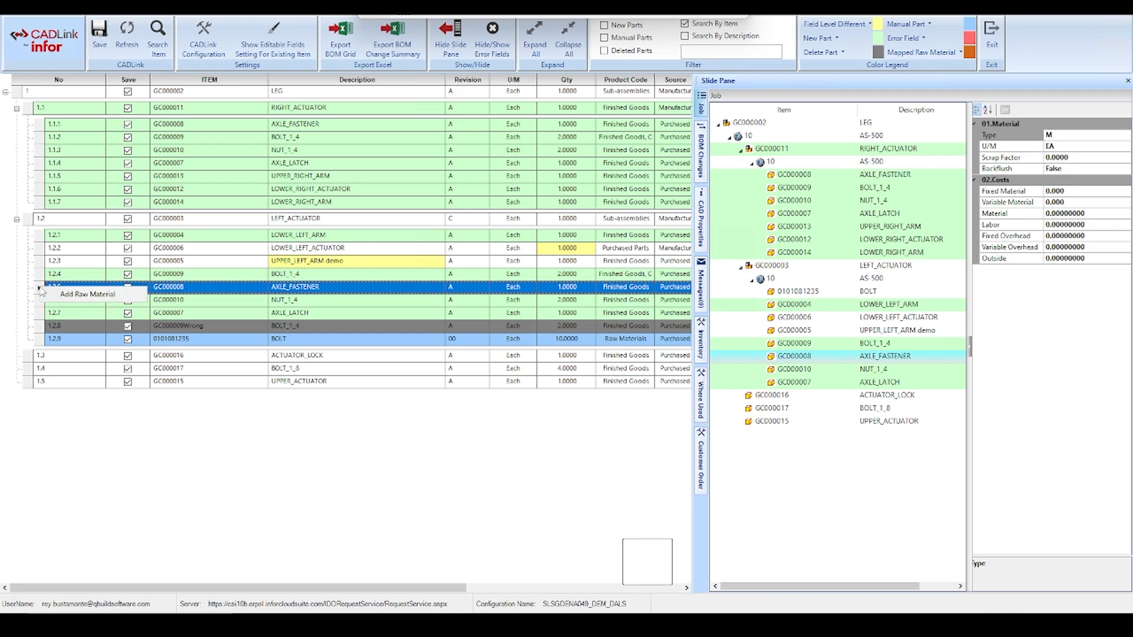
{"action": "left_click", "coordinate": [72, 300]}
{"action": "left_click", "coordinate": [436, 233]}
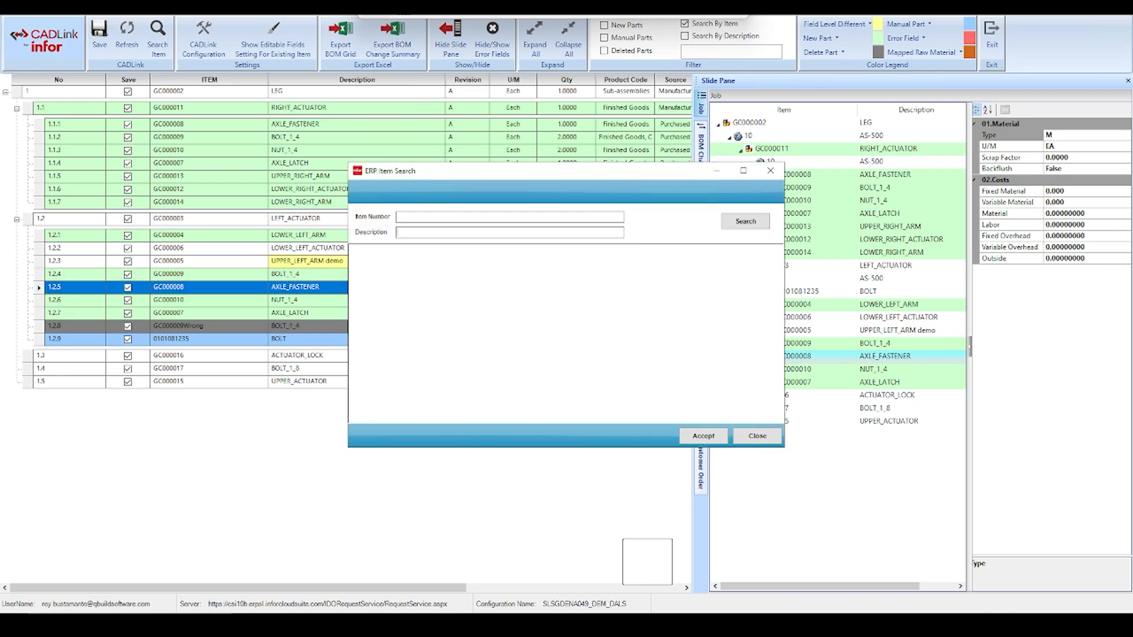
{"action": "type", "text": "sheet"}
{"action": "key", "text": "Return"}
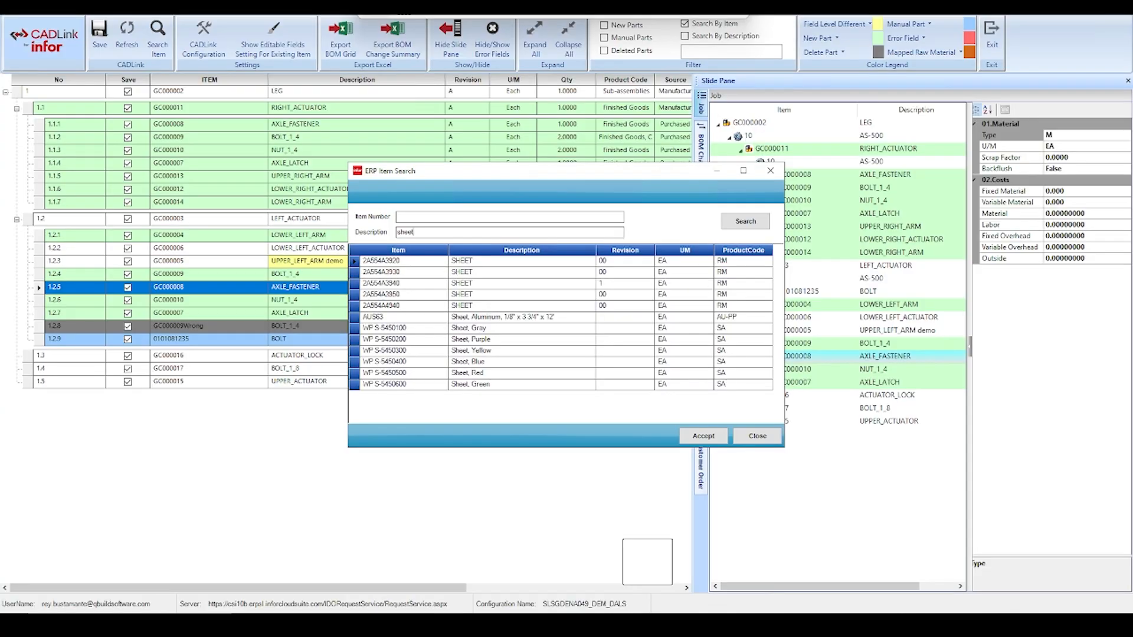
{"action": "double_click", "coordinate": [477, 293]}
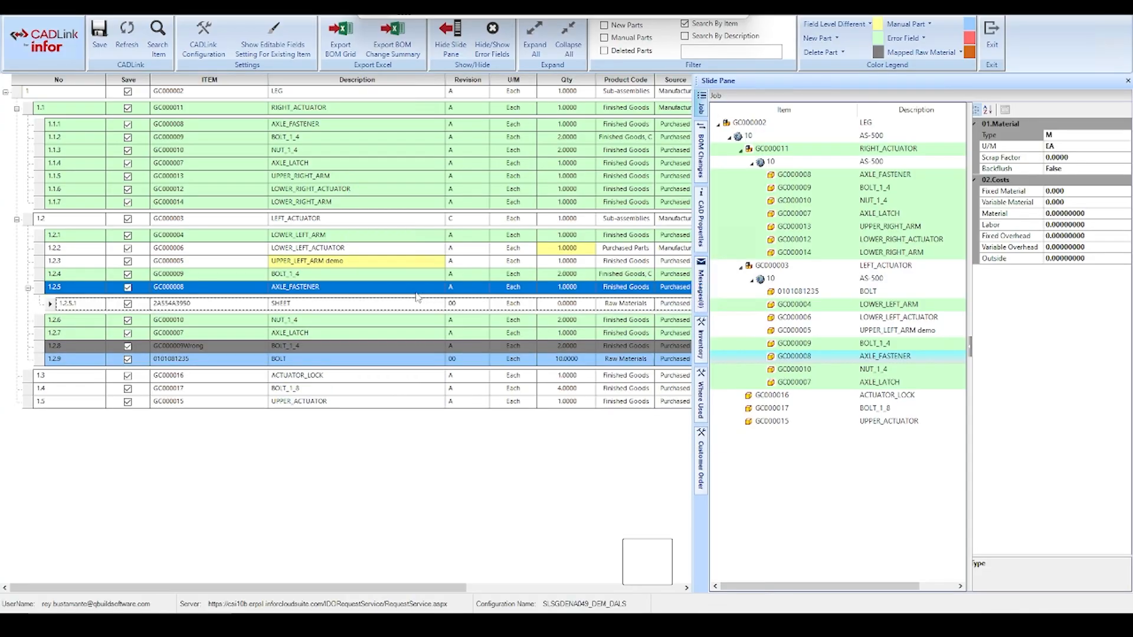
Set the quantity of the SHEET raw material under AXLE_FASTENER to 1 and reselect its parent row
{"action": "left_click", "coordinate": [567, 303]}
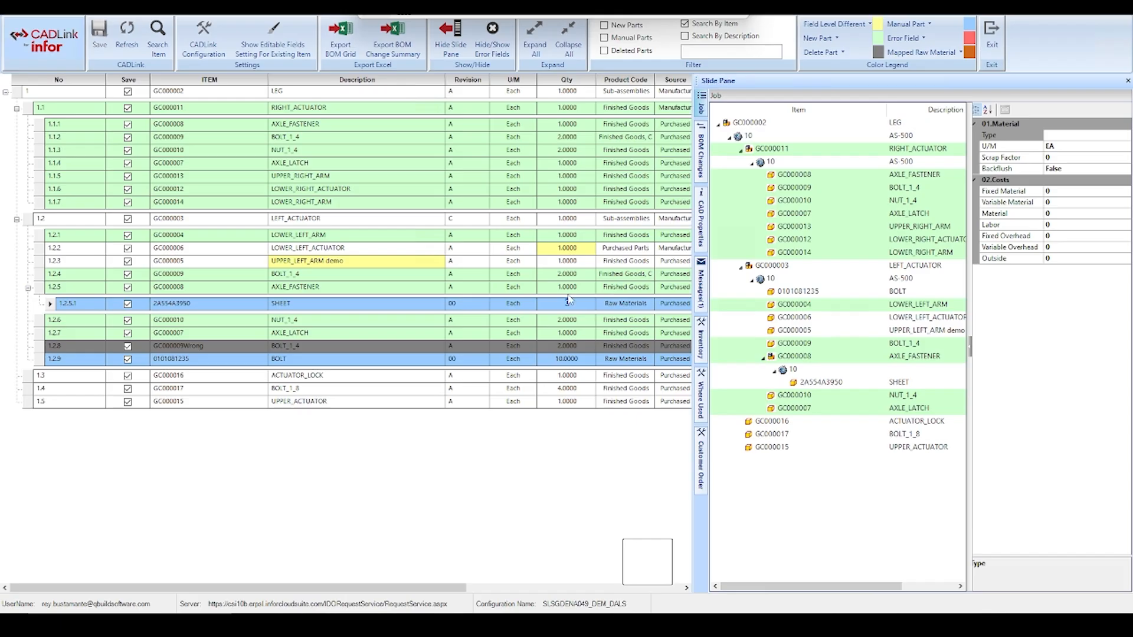
{"action": "type", "text": "1"}
{"action": "left_click", "coordinate": [68, 307]}
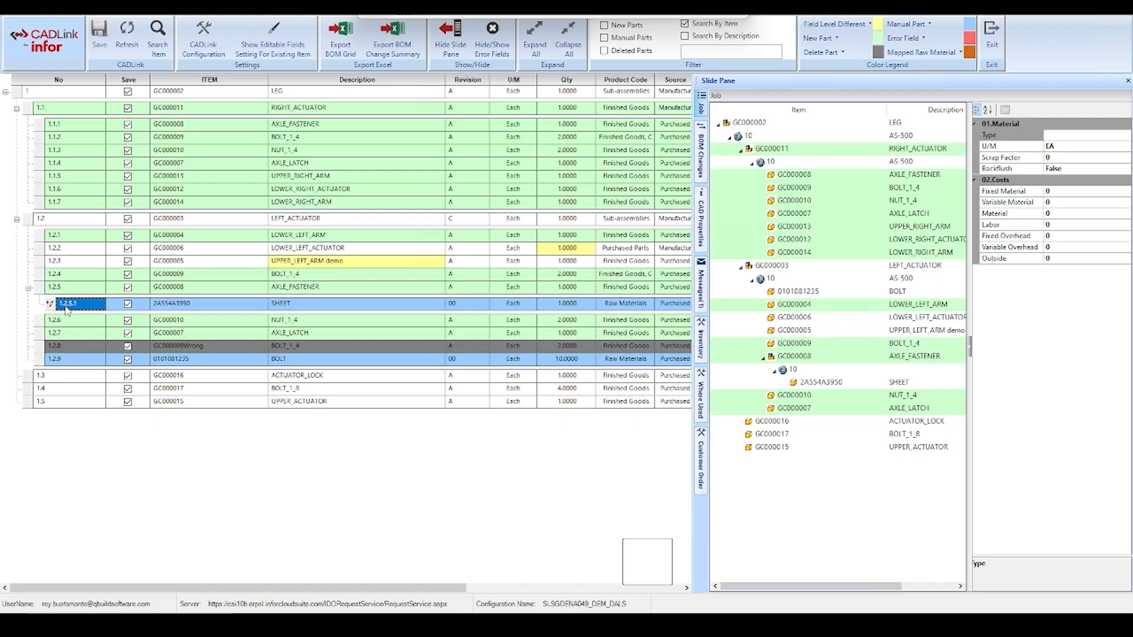
{"action": "left_click", "coordinate": [98, 291]}
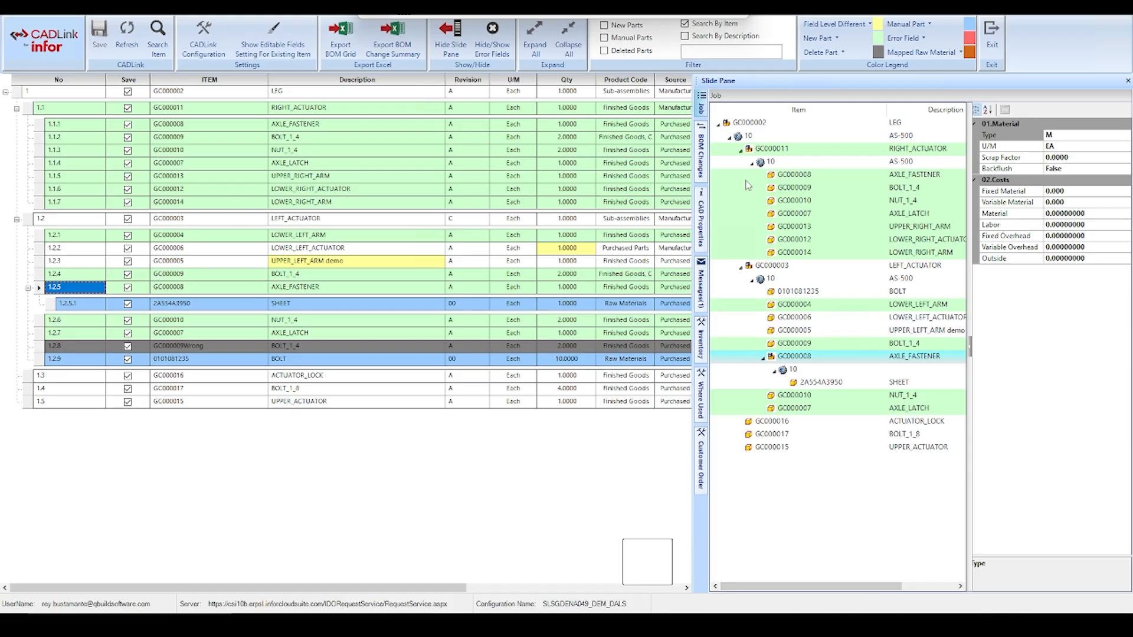
Widen the slide pane and add a new routing operation to RIGHT_ACTUATOR (GC000011) in the job tree
{"action": "left_click_drag", "start_coordinate": [694, 189], "coordinate": [557, 189]}
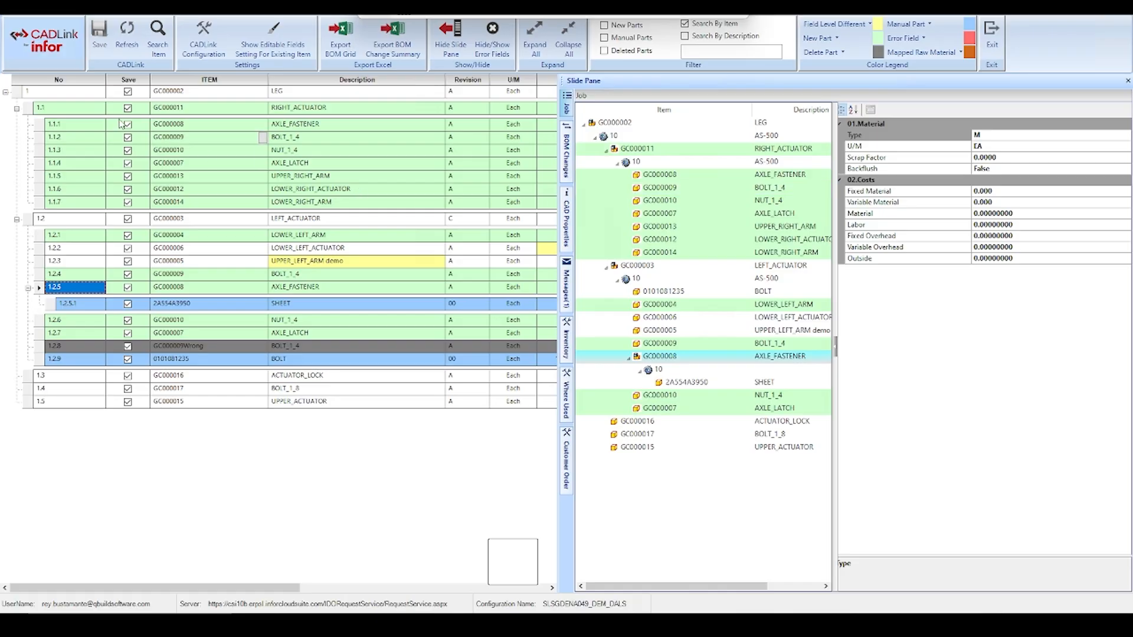
{"action": "left_click", "coordinate": [62, 111]}
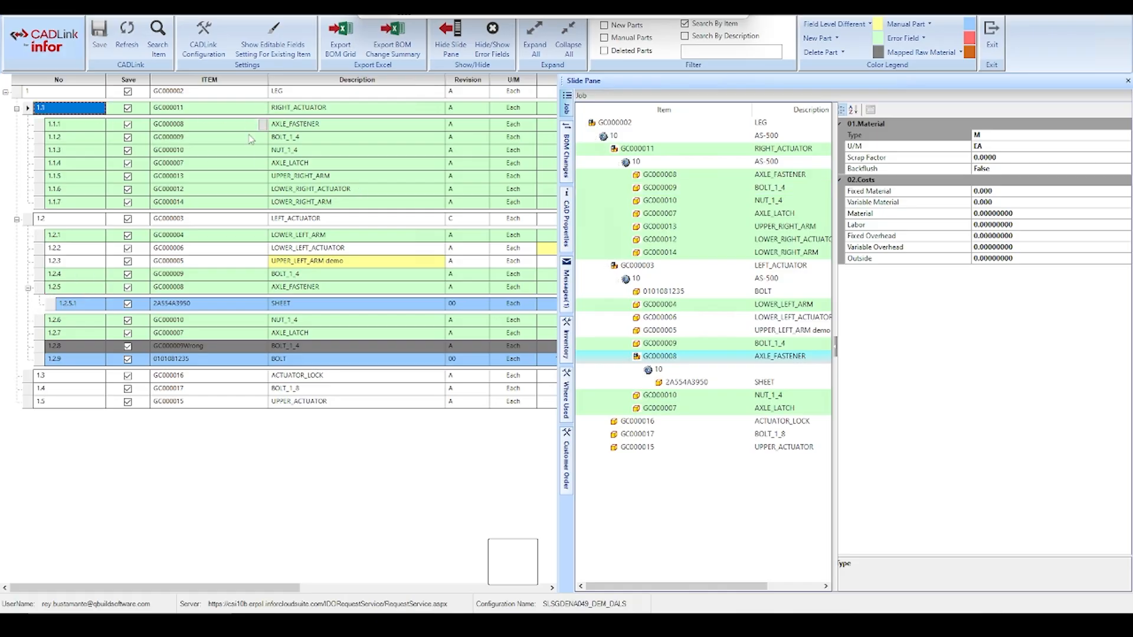
{"action": "left_click", "coordinate": [635, 161]}
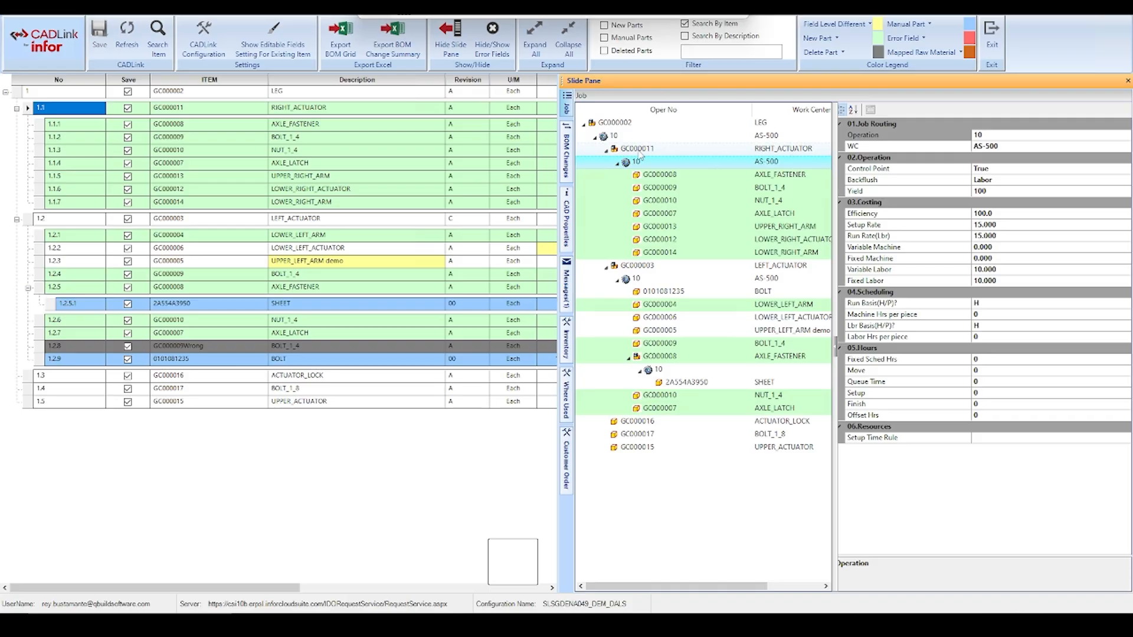
{"action": "right_click", "coordinate": [640, 152]}
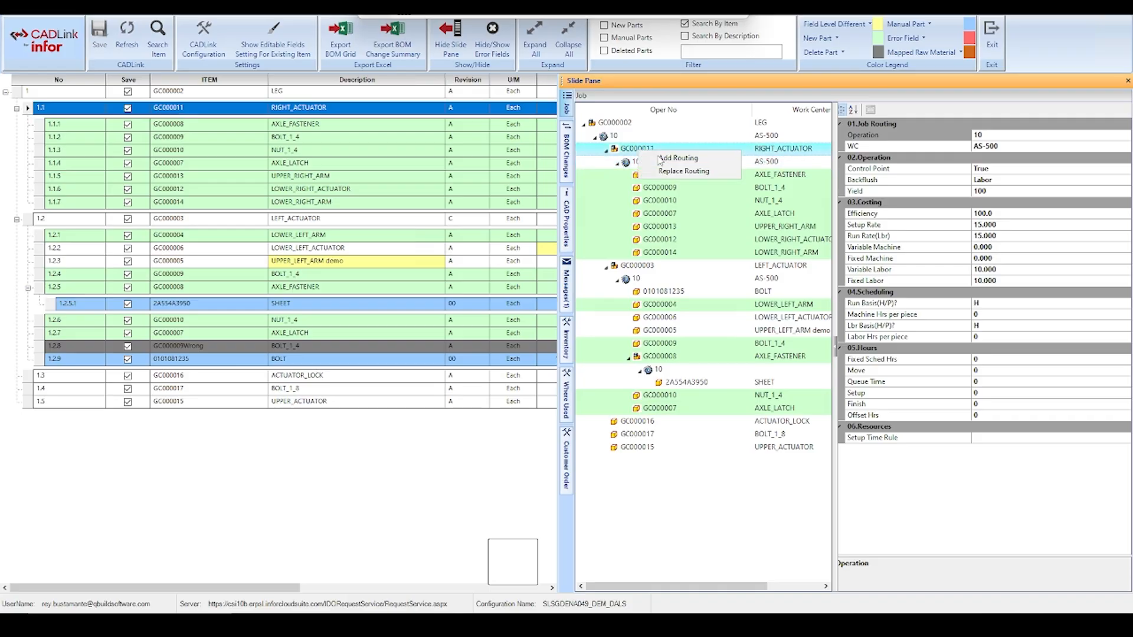
{"action": "left_click", "coordinate": [678, 160]}
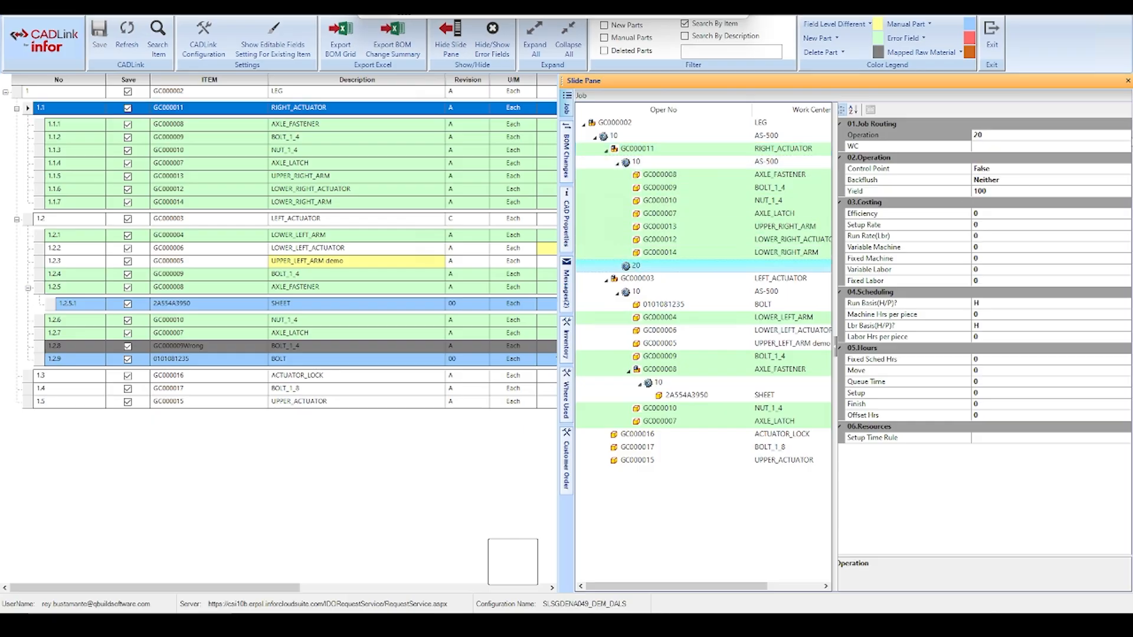
Set the work center of RIGHT_ACTUATOR's operation 20 to AUCORB
{"action": "left_click", "coordinate": [1126, 147]}
{"action": "left_click", "coordinate": [1126, 147]}
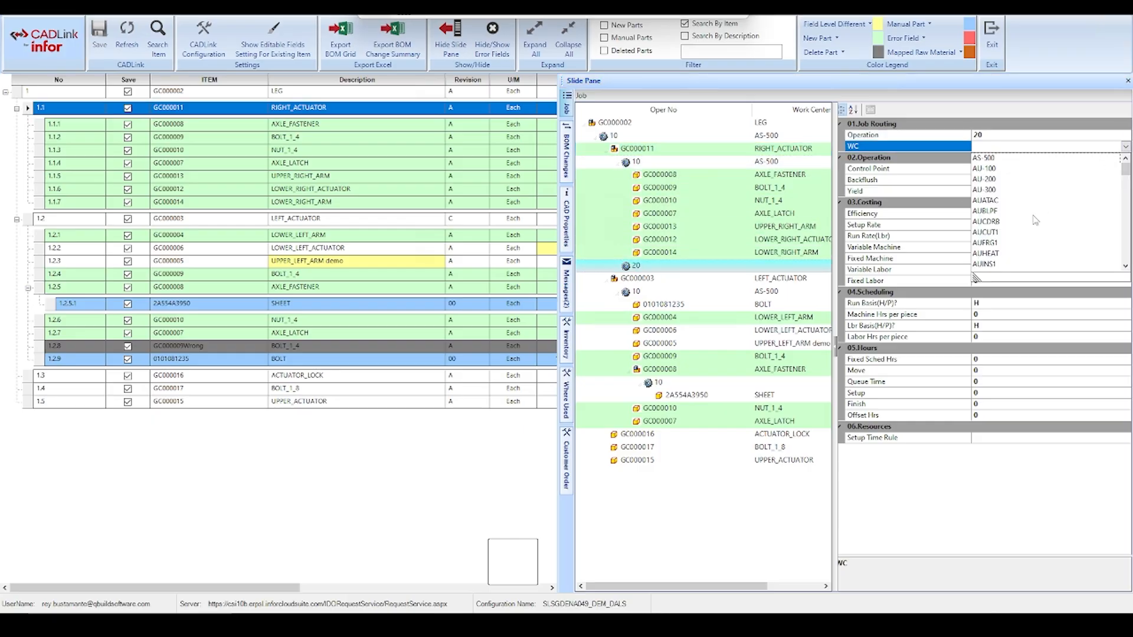
{"action": "left_click", "coordinate": [1030, 228]}
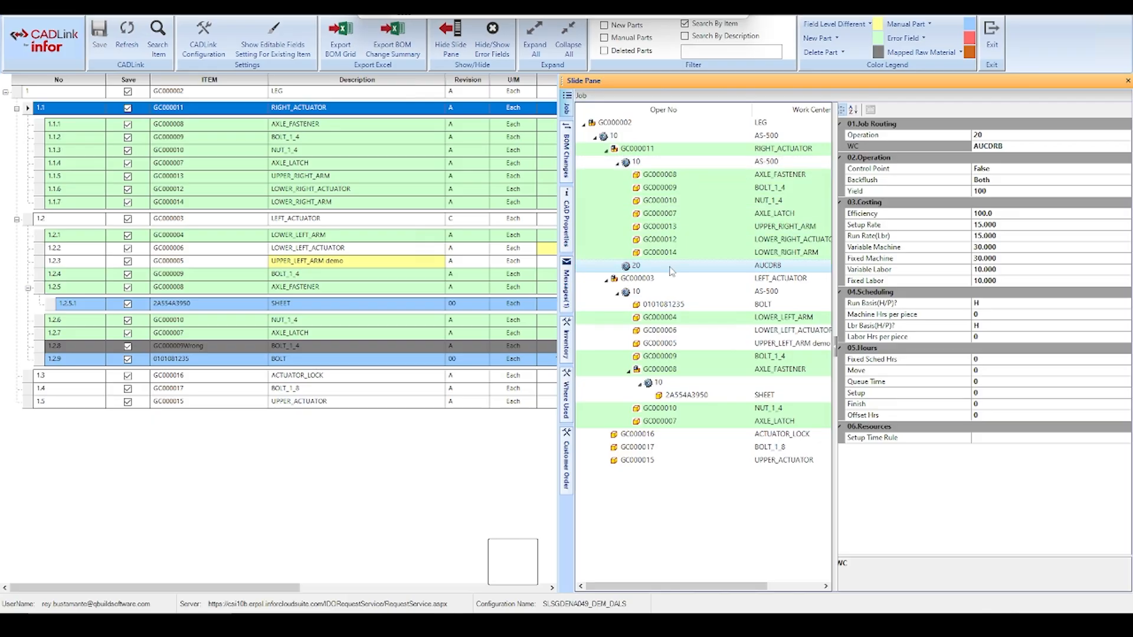
Move NUT_1_4 (GC000010) and UPPER_RIGHT_ARM (GC000013) from operation 10 to operation 20 of RIGHT_ACTUATOR in the job tree
{"action": "left_click", "coordinate": [638, 203]}
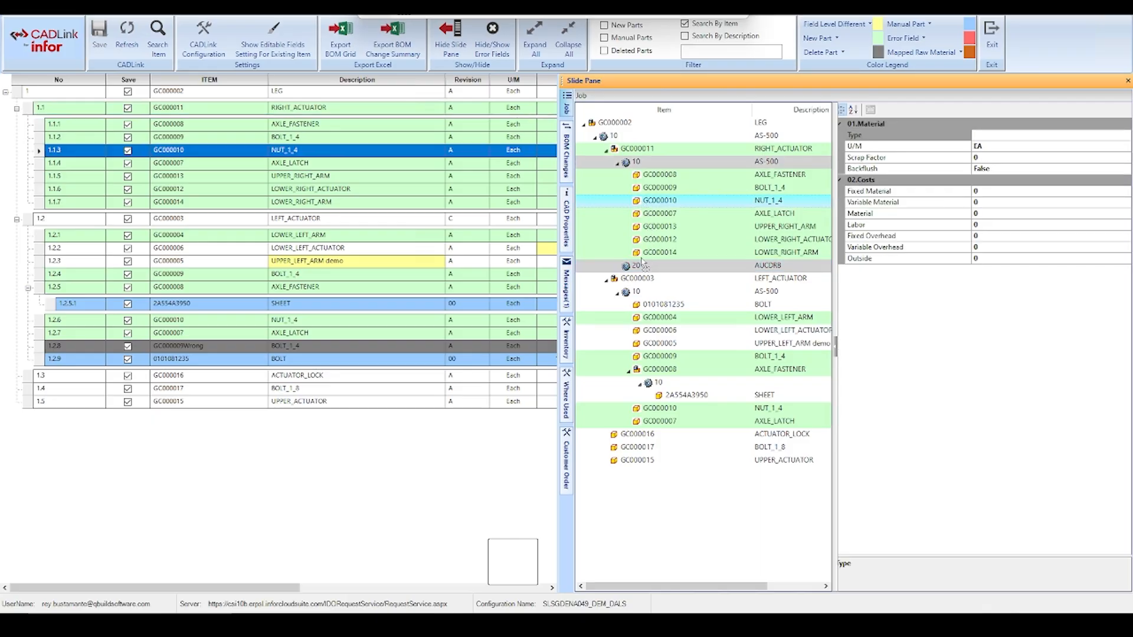
{"action": "left_click_drag", "start_coordinate": [635, 267], "coordinate": [636, 266]}
{"action": "left_click_drag", "start_coordinate": [640, 215], "coordinate": [645, 258]}
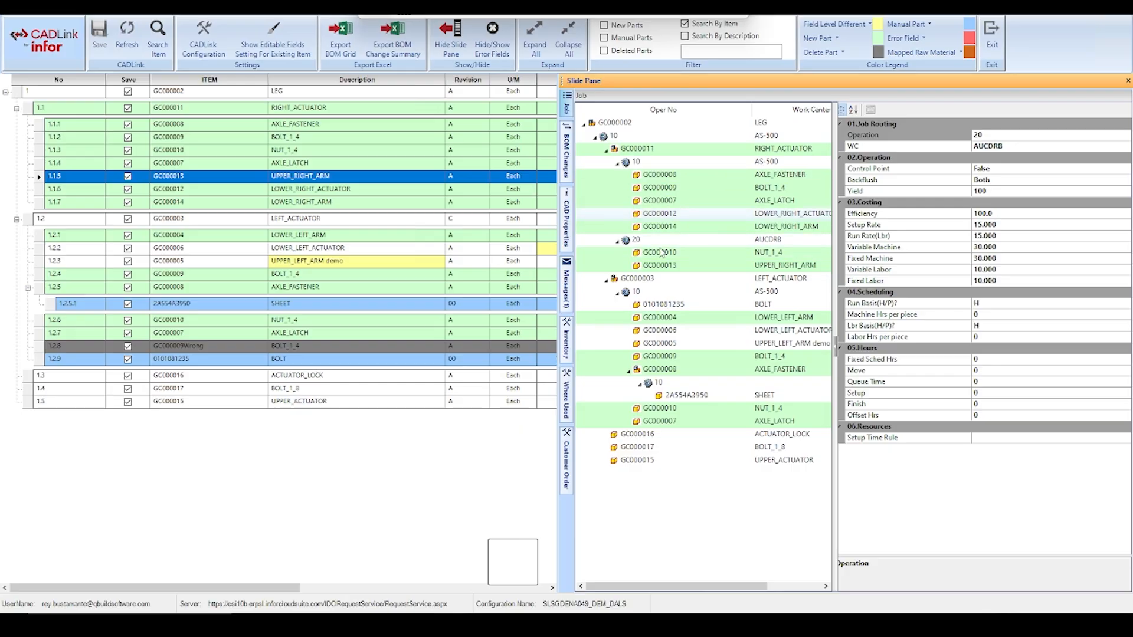
Review the pending BOM changes and the CAD properties of several components under RIGHT_ACTUATOR
{"action": "left_click", "coordinate": [567, 154]}
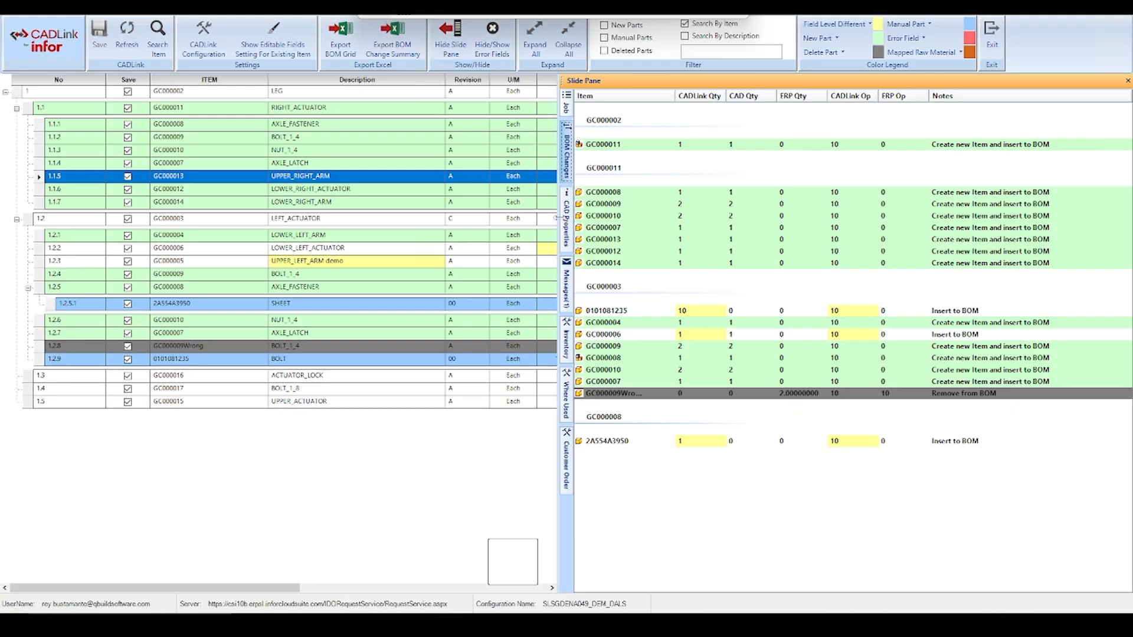
{"action": "left_click", "coordinate": [568, 243]}
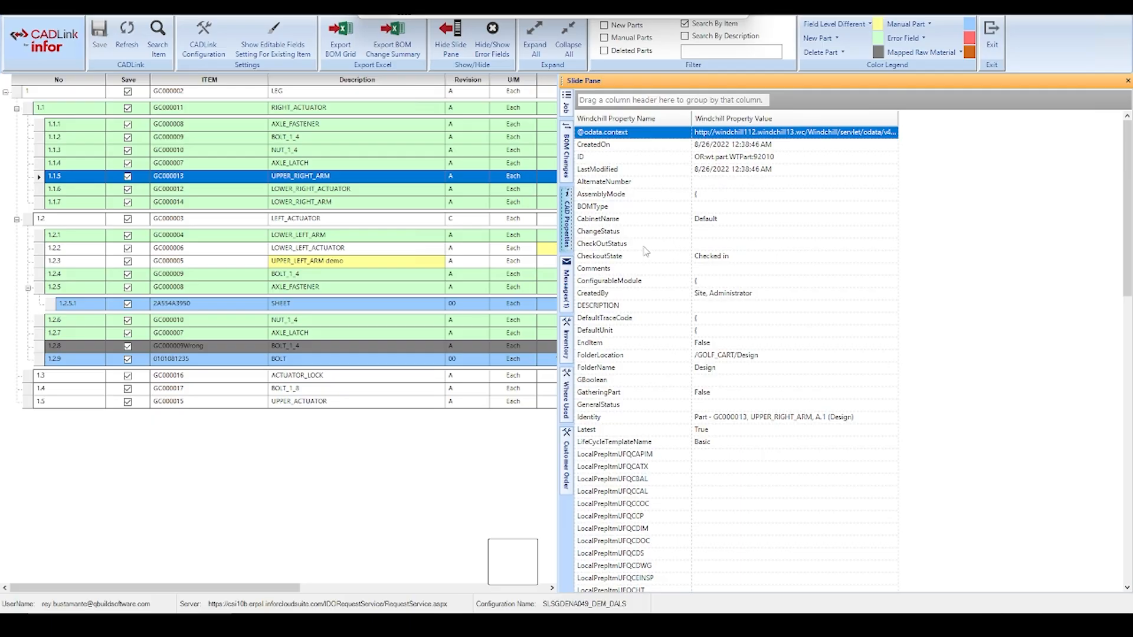
{"action": "left_click", "coordinate": [70, 151]}
{"action": "left_click", "coordinate": [73, 138]}
{"action": "left_click", "coordinate": [76, 153]}
{"action": "left_click", "coordinate": [77, 162]}
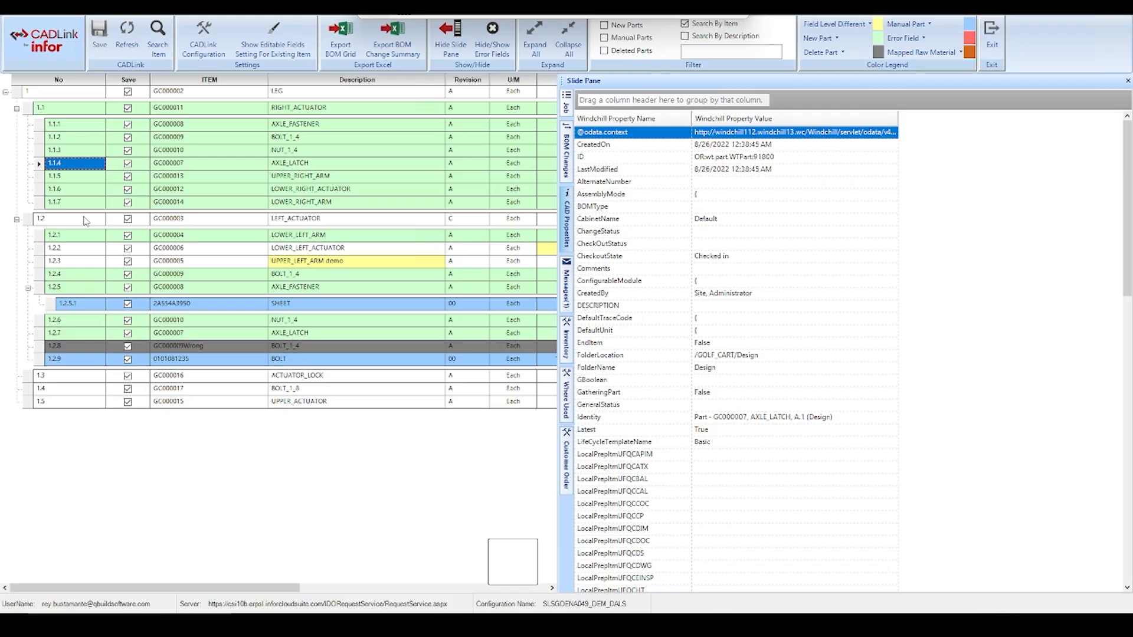
Check LEFT_ACTUATOR's CAD properties, where-used records and customer orders
{"action": "left_click", "coordinate": [53, 222]}
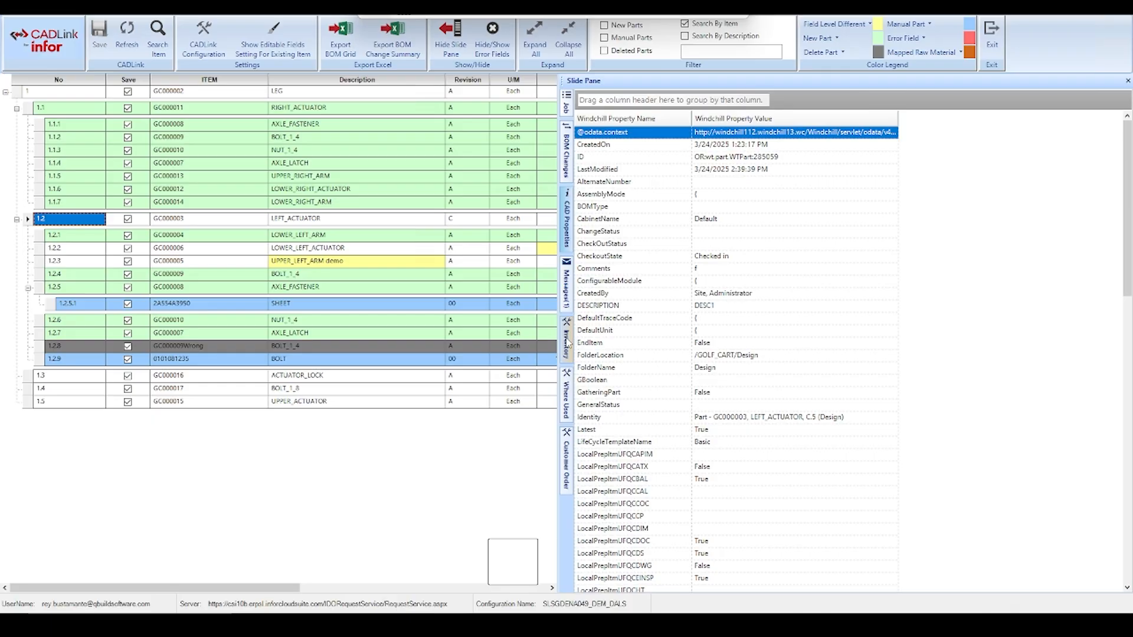
{"action": "left_click", "coordinate": [567, 395]}
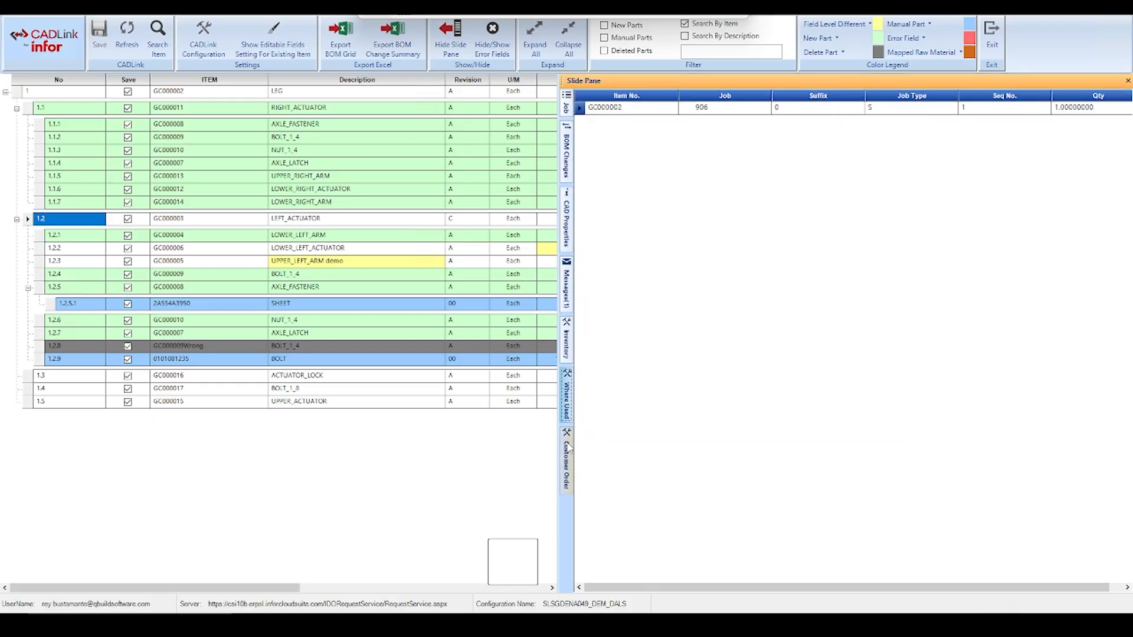
{"action": "left_click", "coordinate": [567, 449]}
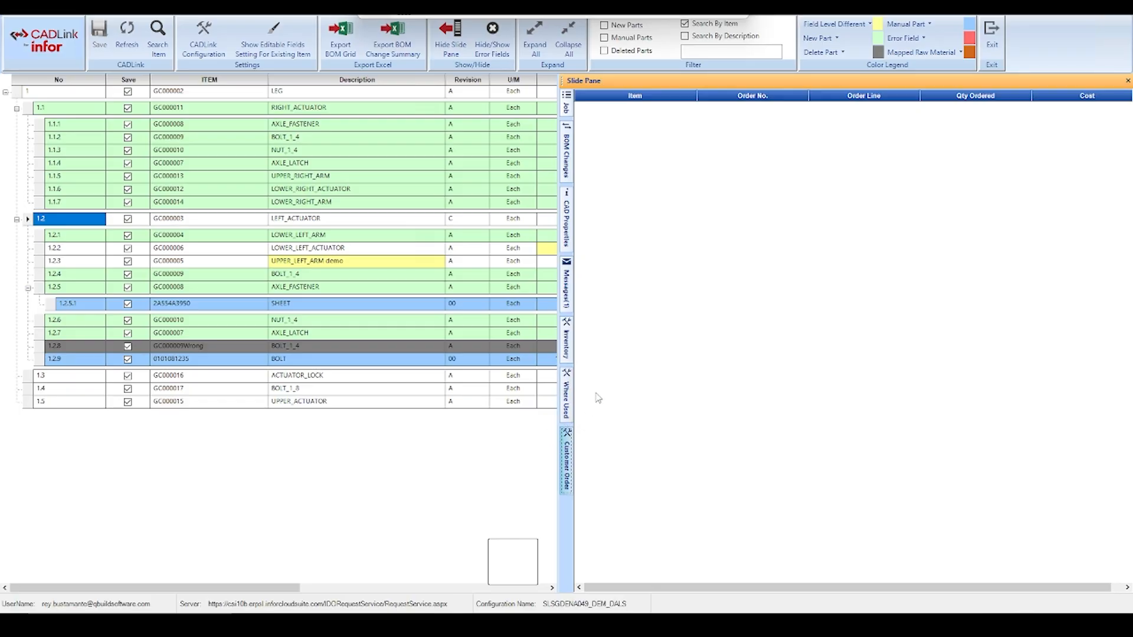
Locate AXLE_FASTENER (GC000008) from the critical alert, set its operation 10 work center to AUFRG1 and recheck the messages
{"action": "left_click", "coordinate": [569, 288]}
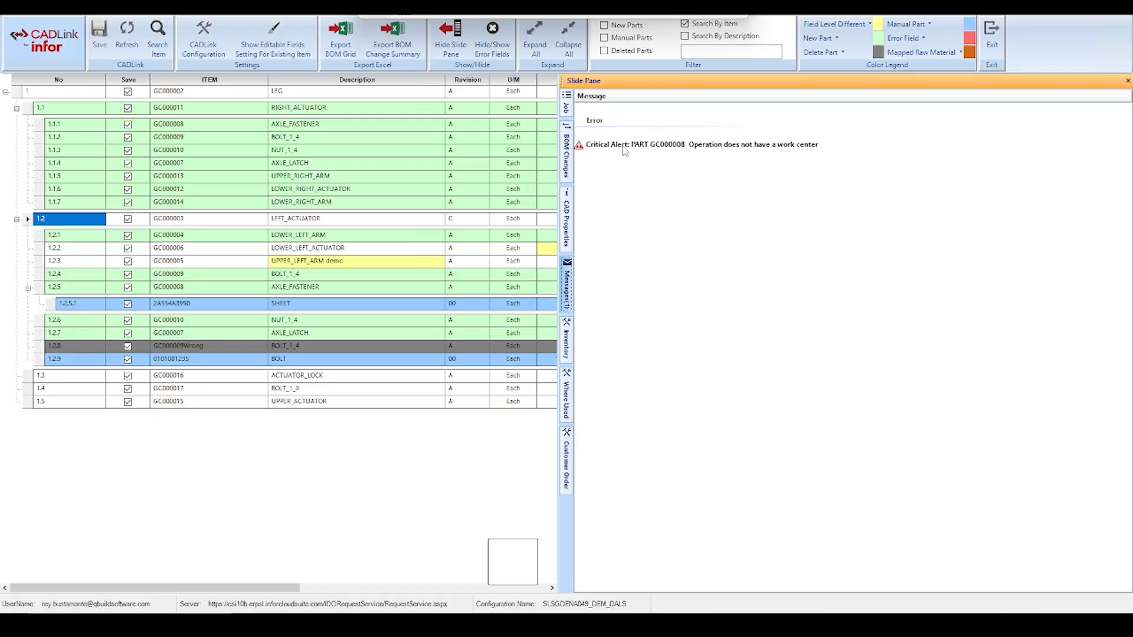
{"action": "left_click", "coordinate": [645, 152]}
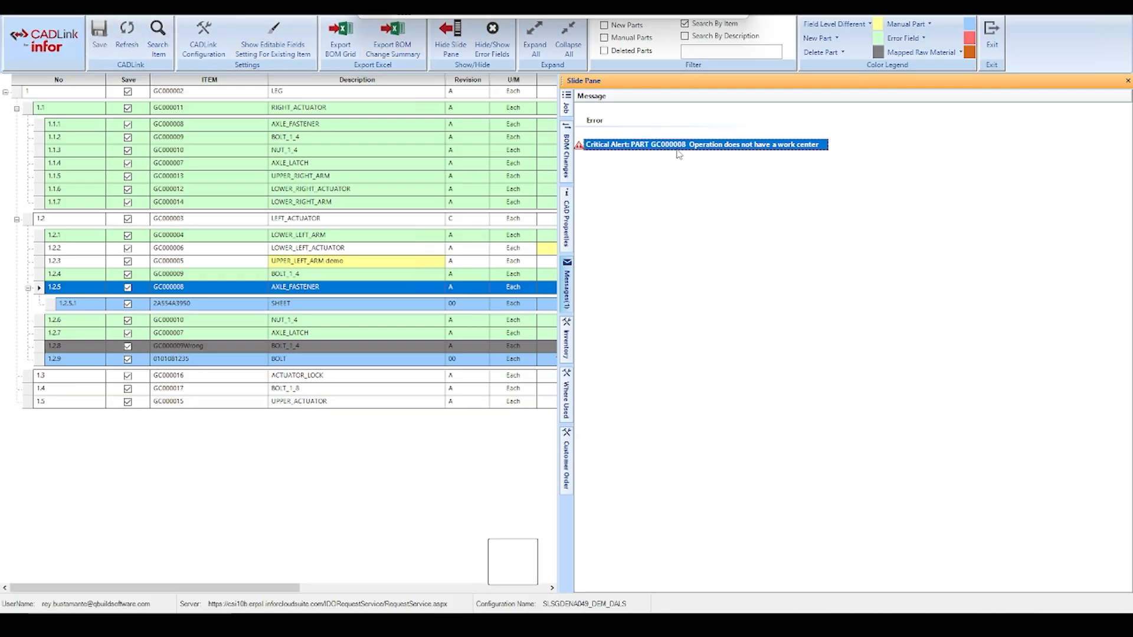
{"action": "left_click", "coordinate": [568, 105]}
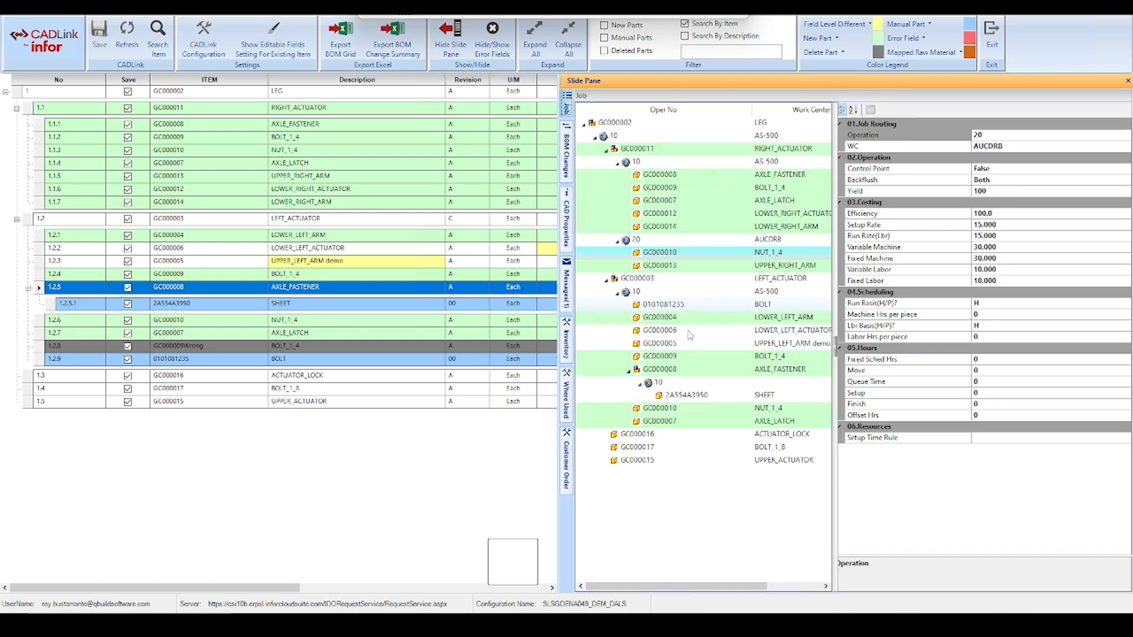
{"action": "left_click", "coordinate": [657, 383]}
{"action": "left_click", "coordinate": [1119, 147]}
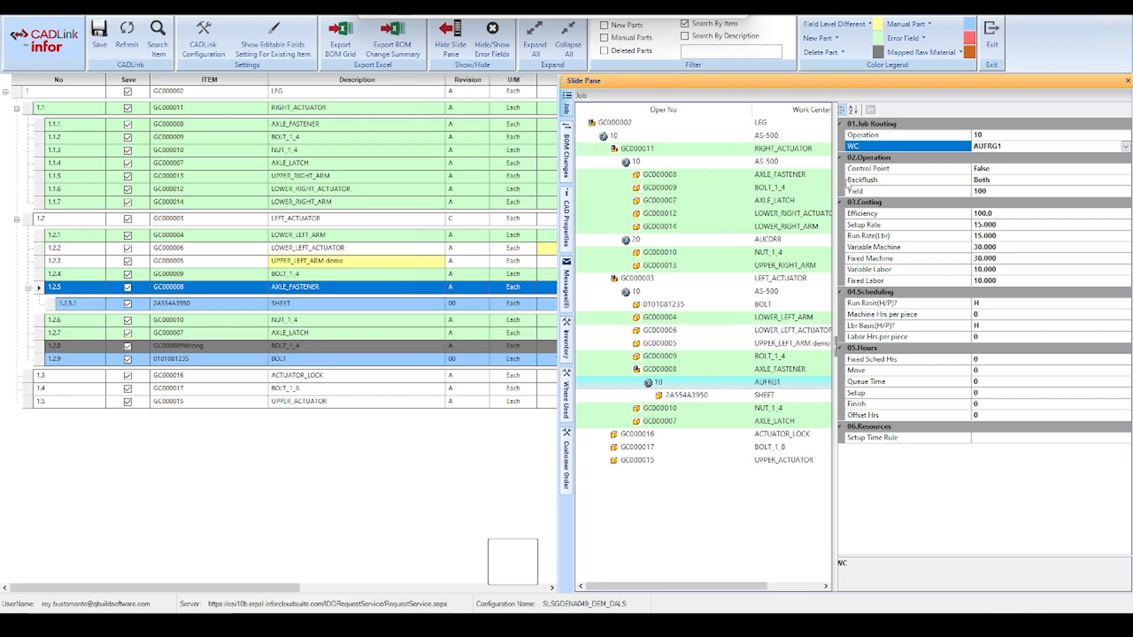
{"action": "left_click", "coordinate": [568, 271]}
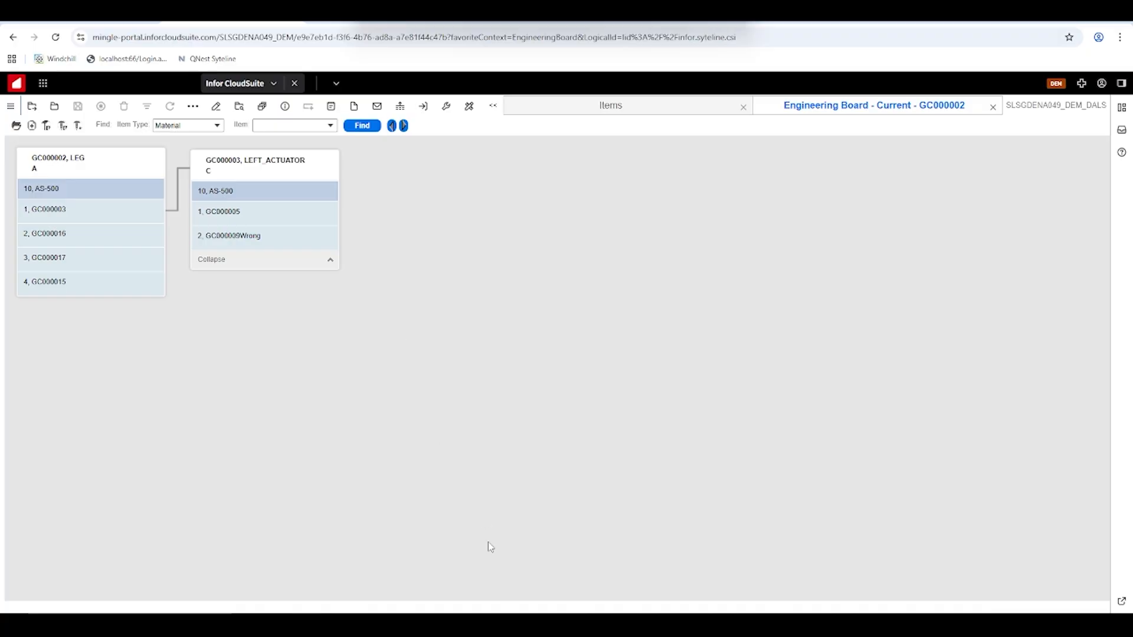
Return to CADLink, save the LEG bill of materials to the ERP with the data sync confirmed, and close the save log
{"action": "left_click", "coordinate": [455, 546]}
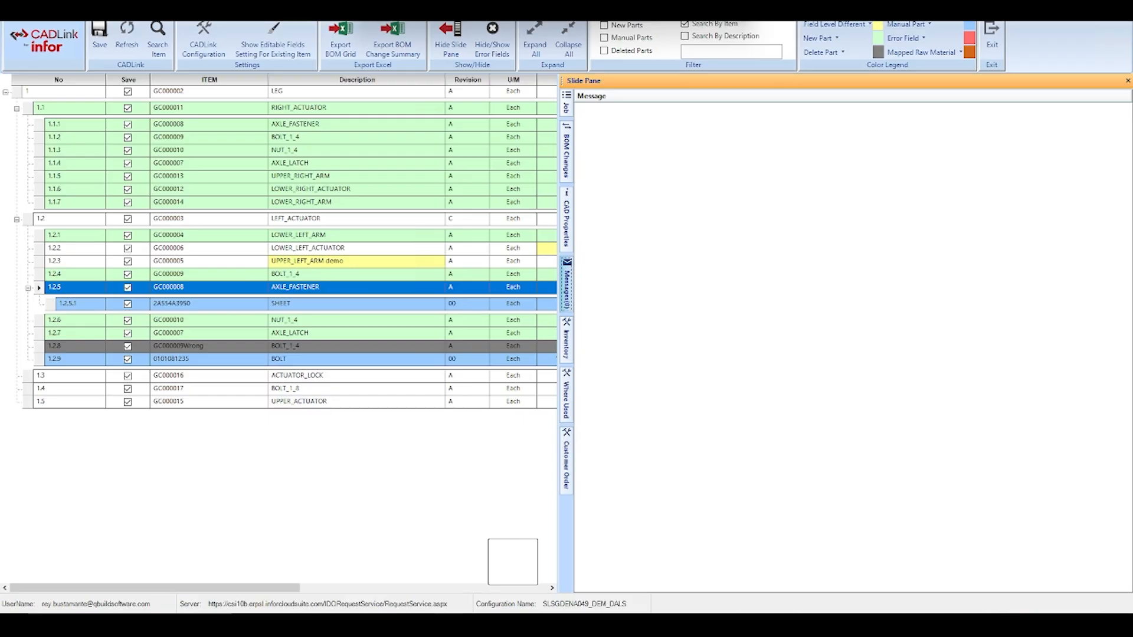
{"action": "left_click", "coordinate": [99, 40]}
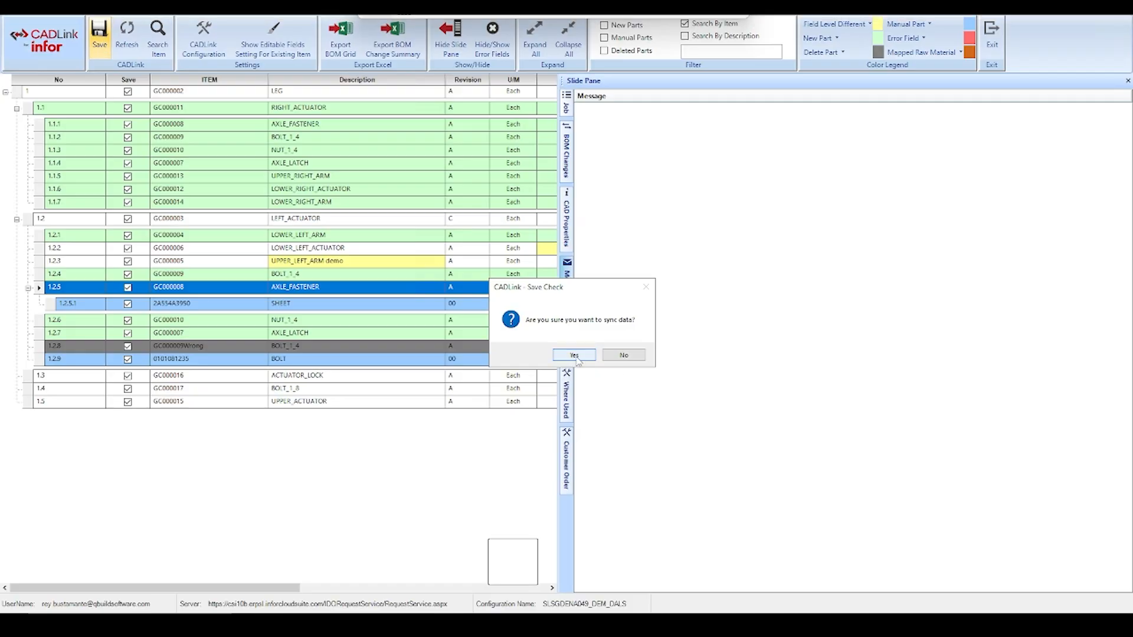
{"action": "left_click", "coordinate": [575, 355]}
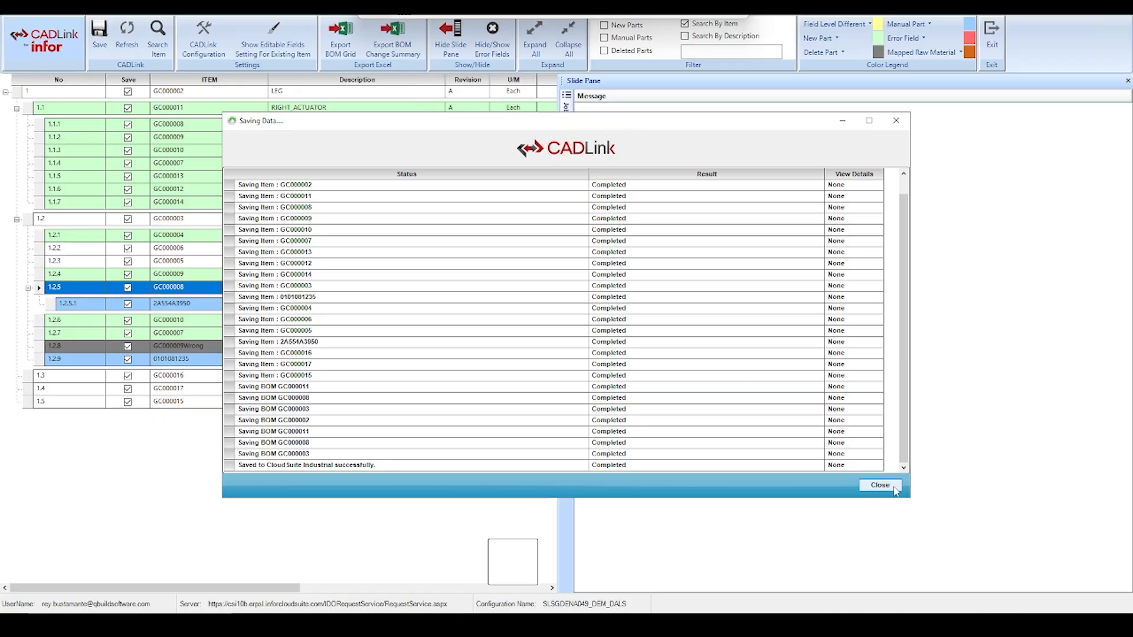
{"action": "left_click", "coordinate": [888, 485]}
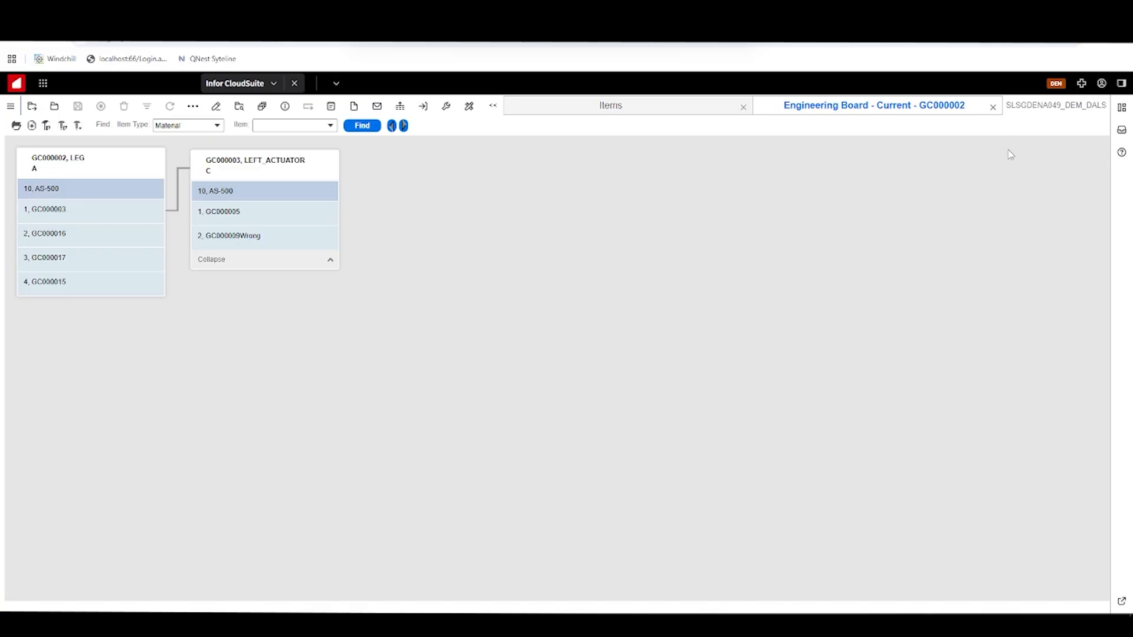
In Infor CloudSuite, close the outdated Engineering Board, refresh item GC000002 and reopen its Engineering Board
{"action": "left_click", "coordinate": [993, 107]}
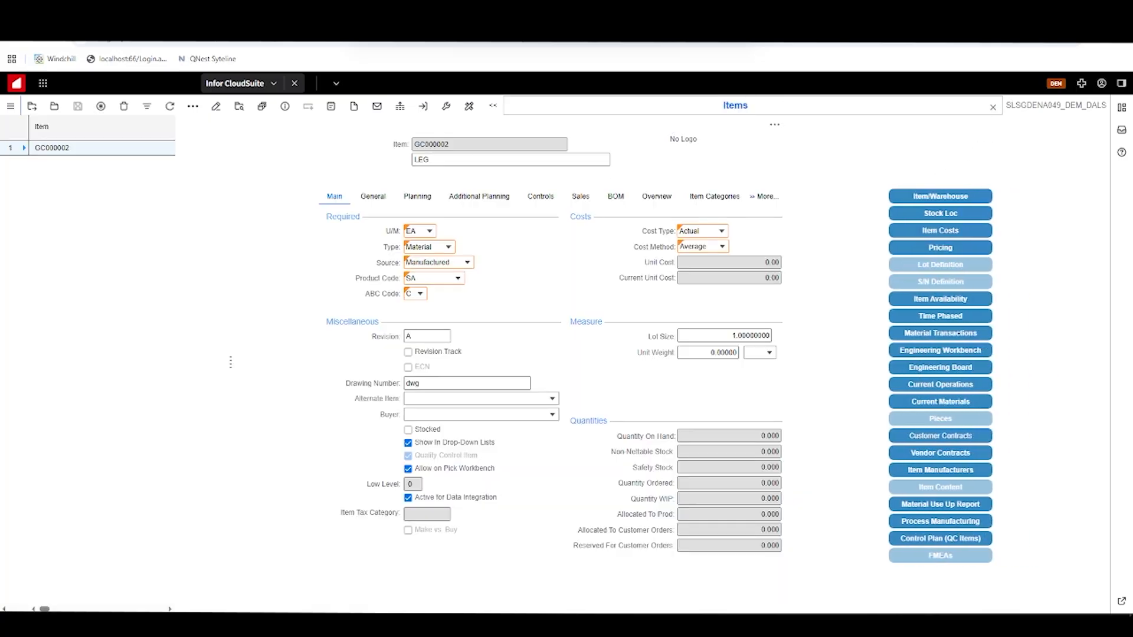
{"action": "left_click", "coordinate": [170, 107]}
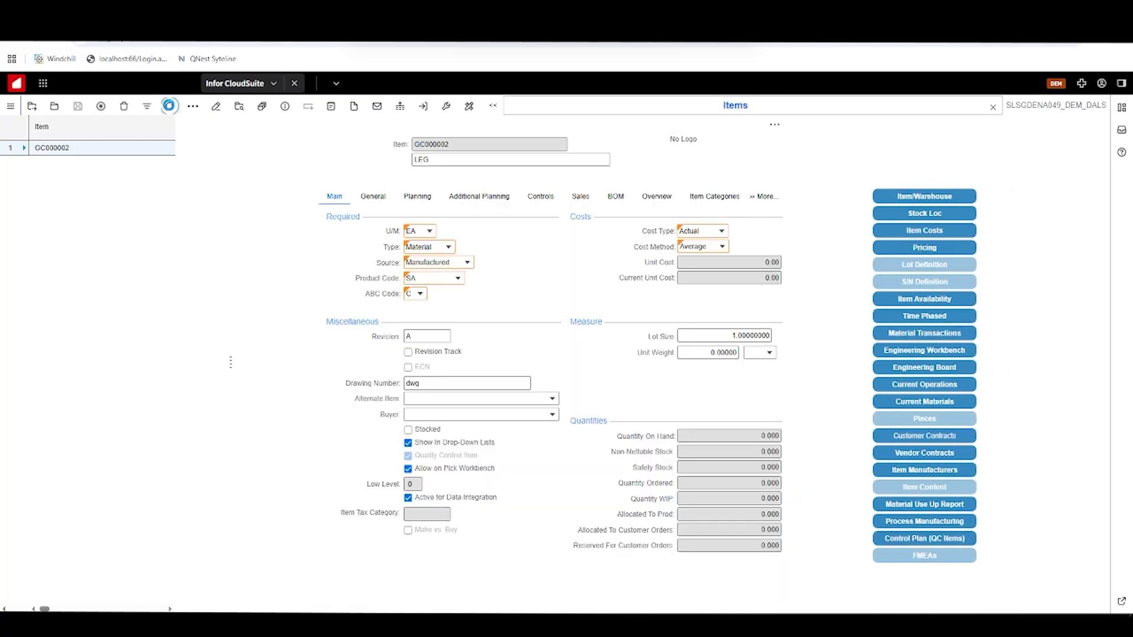
{"action": "left_click", "coordinate": [944, 367]}
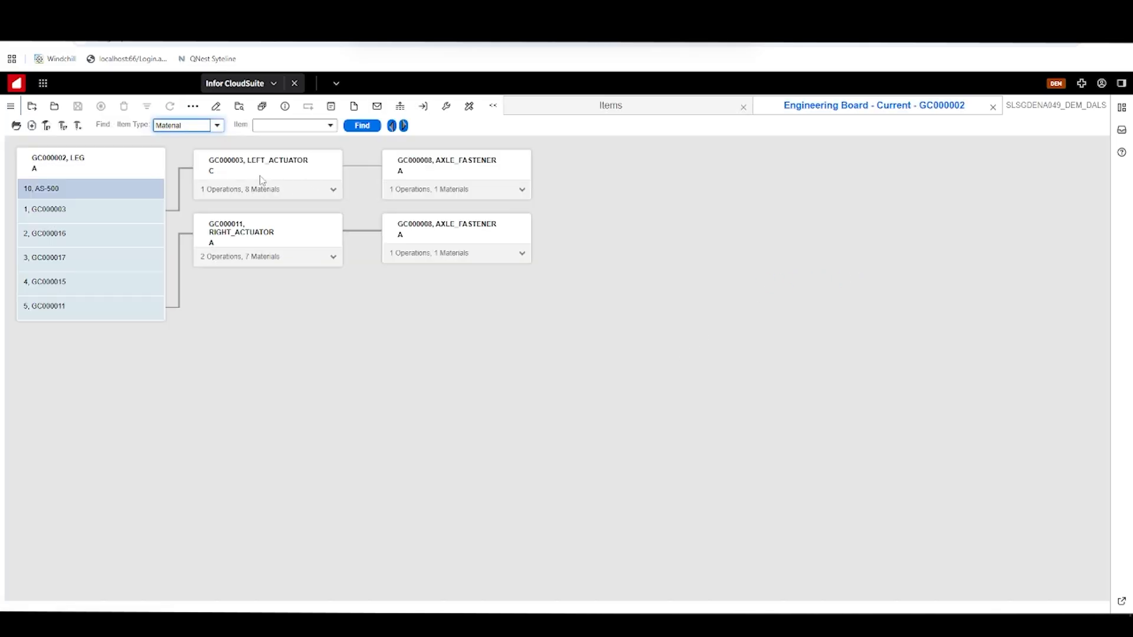
Expand LEFT_ACTUATOR, RIGHT_ACTUATOR and both AXLE_FASTENER cards to examine their operations and materials
{"action": "left_click", "coordinate": [312, 190]}
{"action": "left_click", "coordinate": [330, 473]}
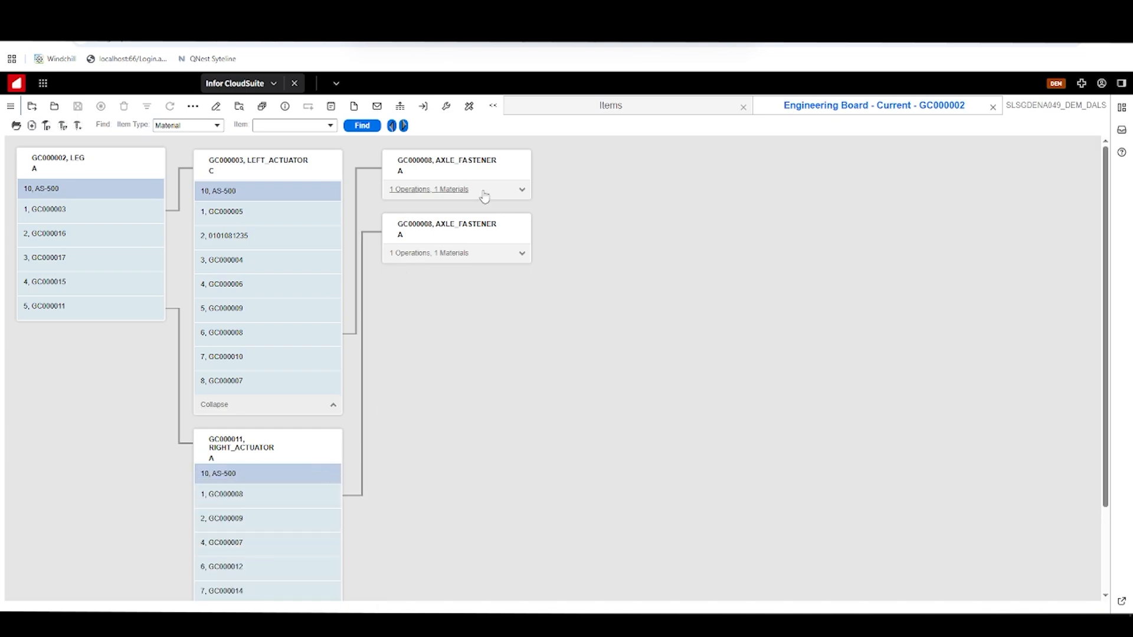
{"action": "left_click", "coordinate": [522, 189]}
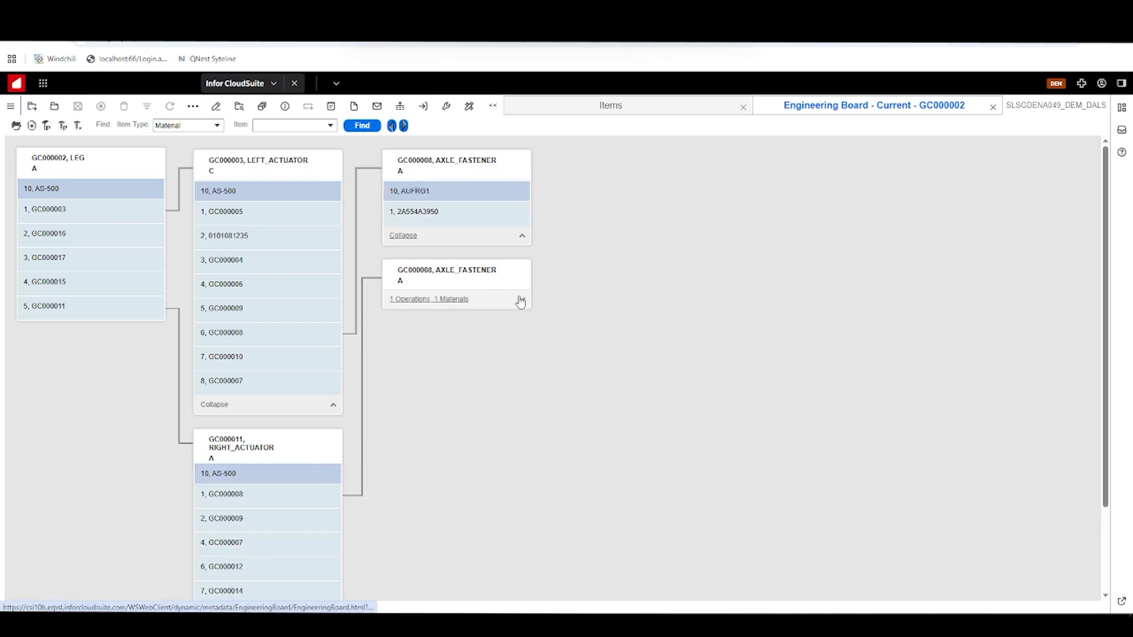
{"action": "left_click", "coordinate": [521, 300]}
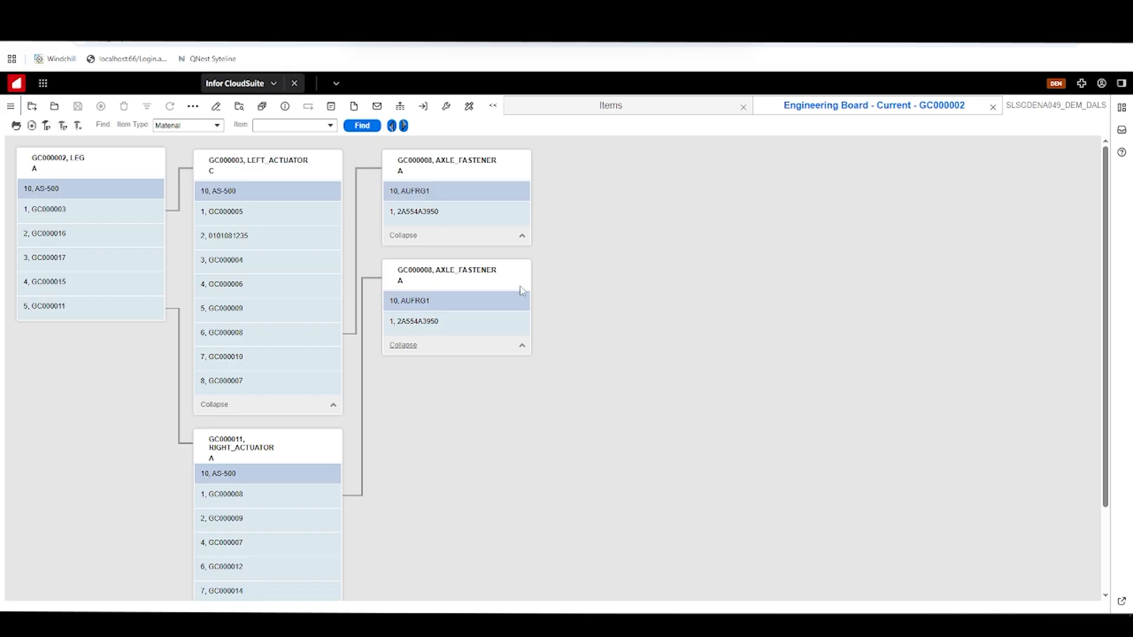